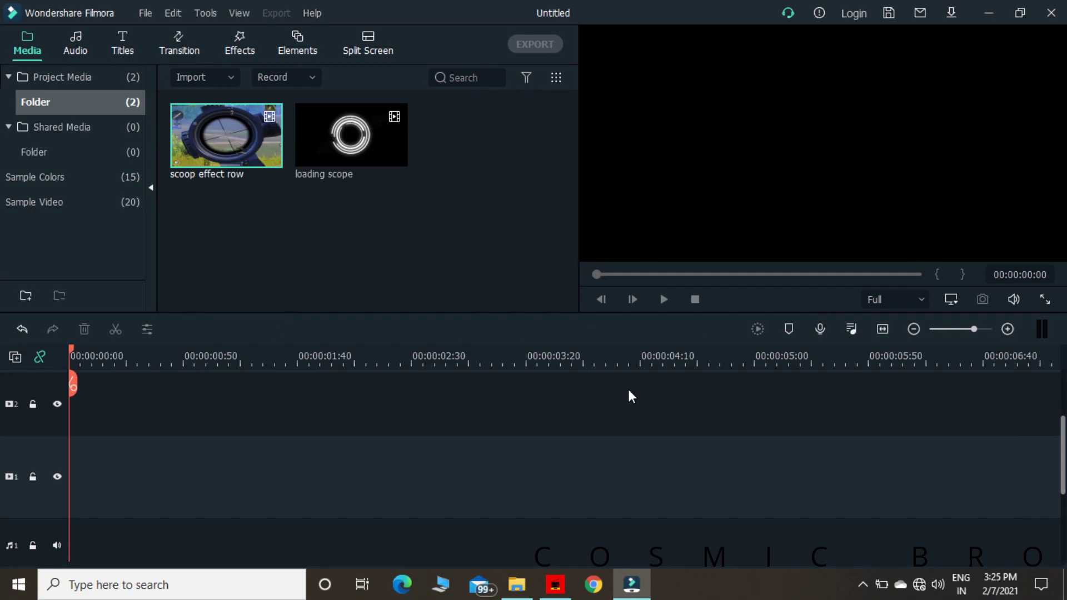
Place the scoop effect row clip at the start of video track 1 and mute its audio
left_click_drag(249, 131, 167, 472)
scroll(693, 399, "down", 1)
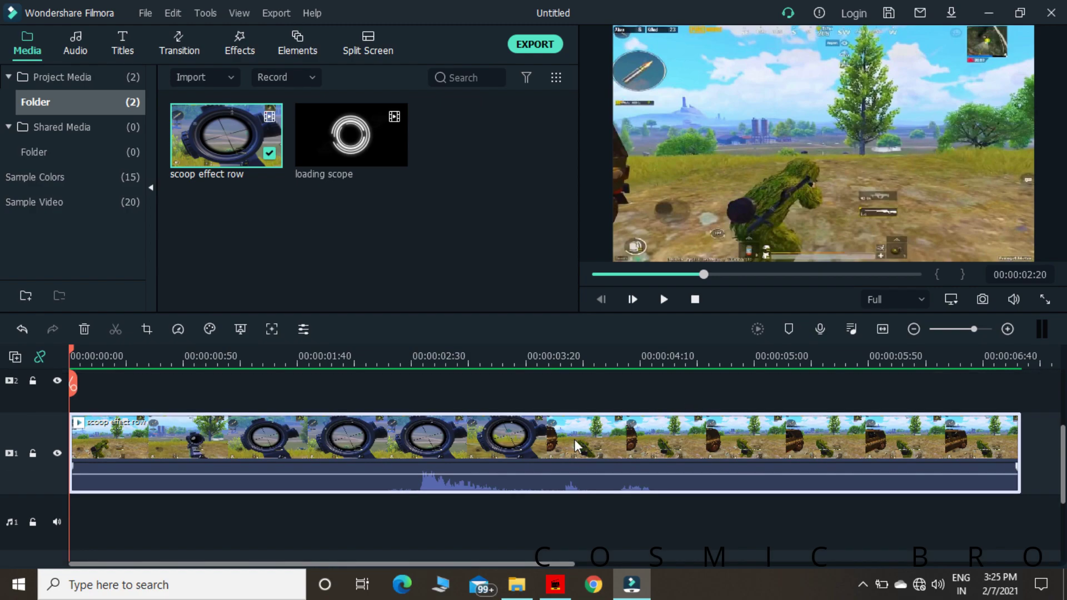
right_click(536, 453)
left_click(554, 459)
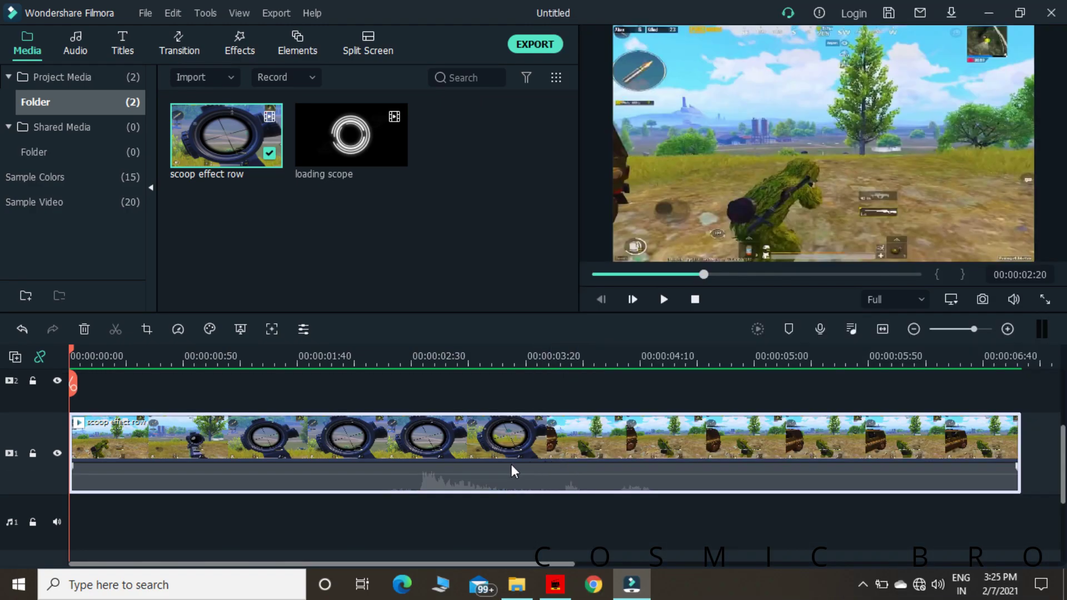
Play through the gameplay clip to review the scope-in and the shot, then return to the start
key("space")
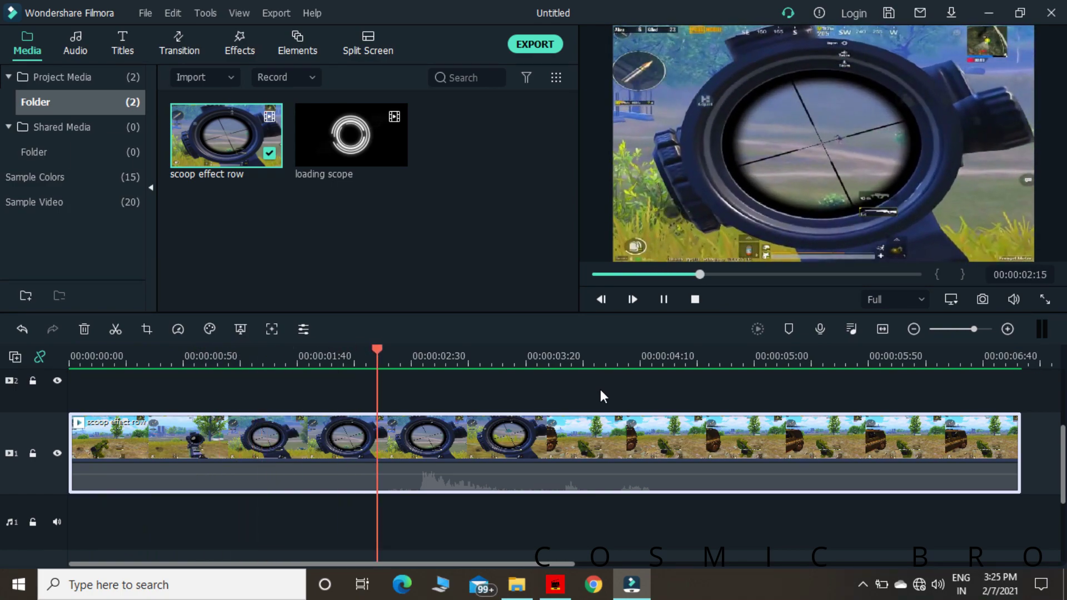
key("space")
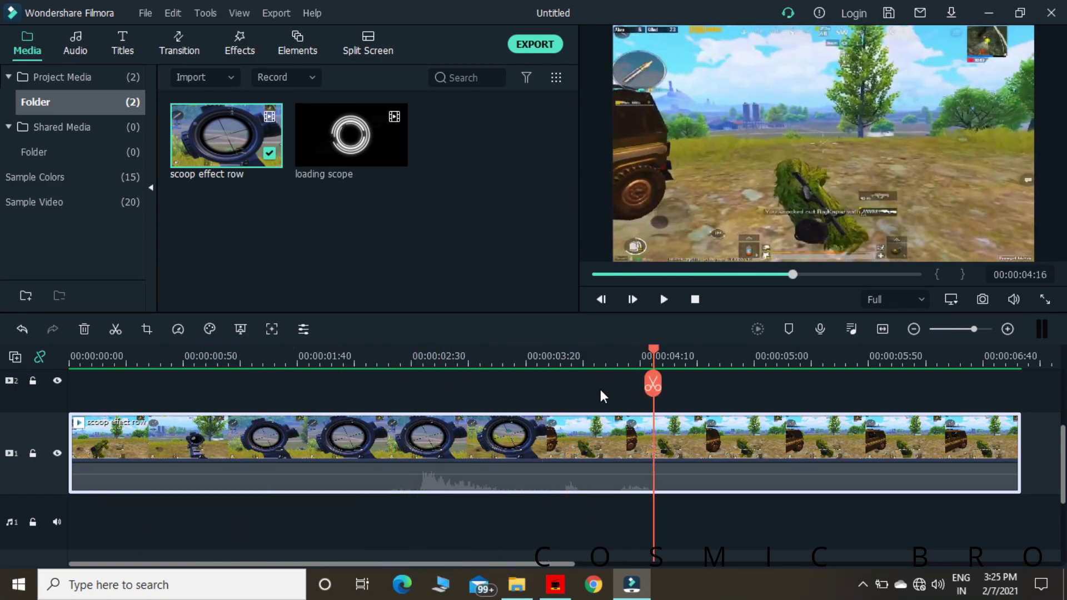
left_click(695, 295)
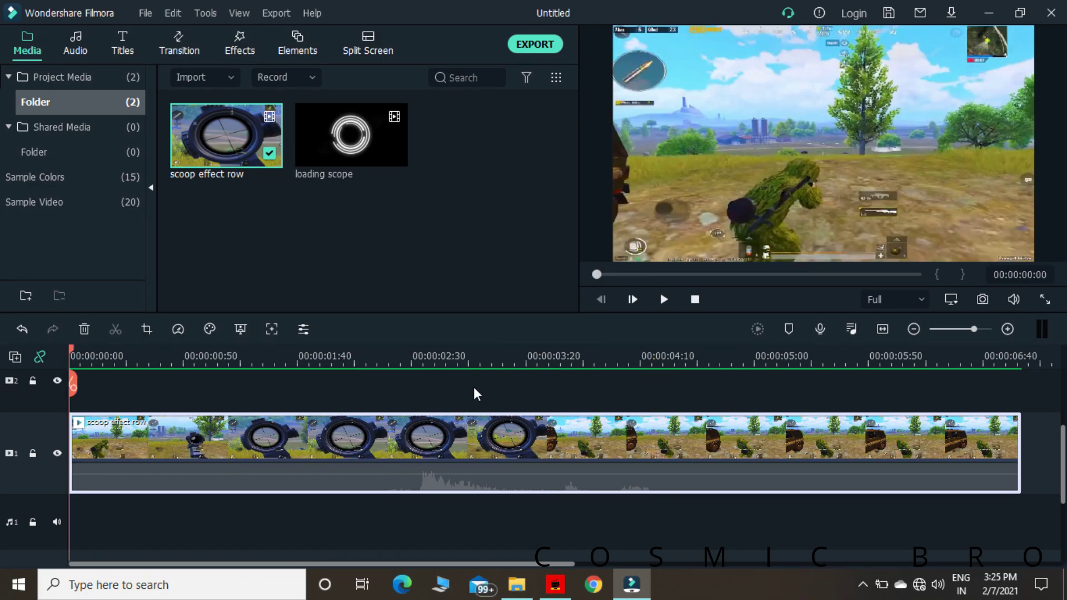
Add a timeline marker at 00:00:00:59, at the frame where the scope opens
key("space")
key("space")
key("Left")
key("Left")
key("Left")
key("Left")
key("Left")
key("Left")
key("Left")
key("Left")
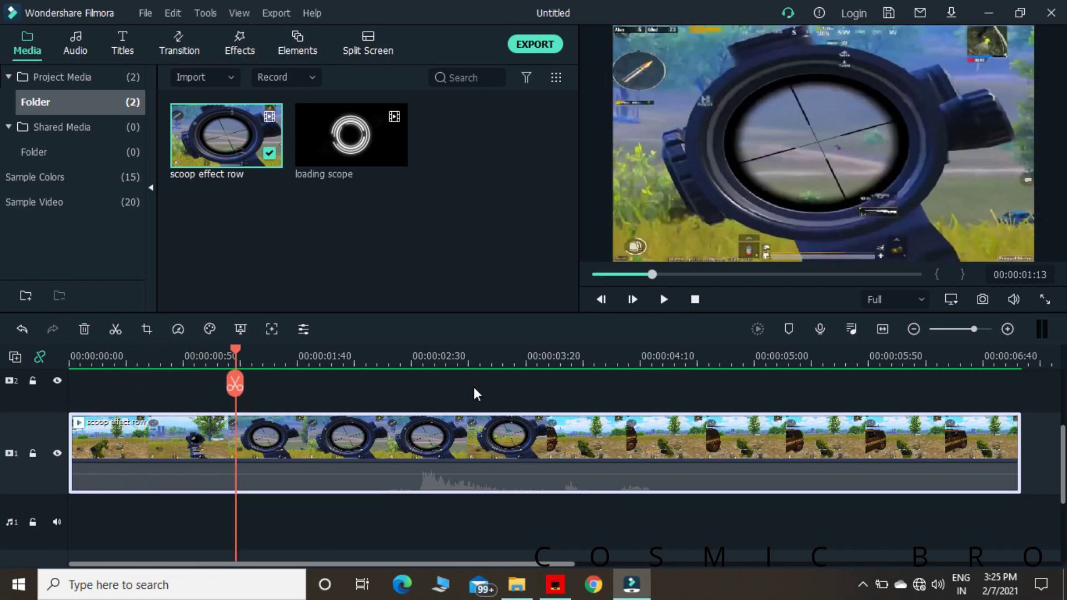
key("Left")
key("Left")
key("Left")
key("Left")
key("Left")
key("Left")
key("Left")
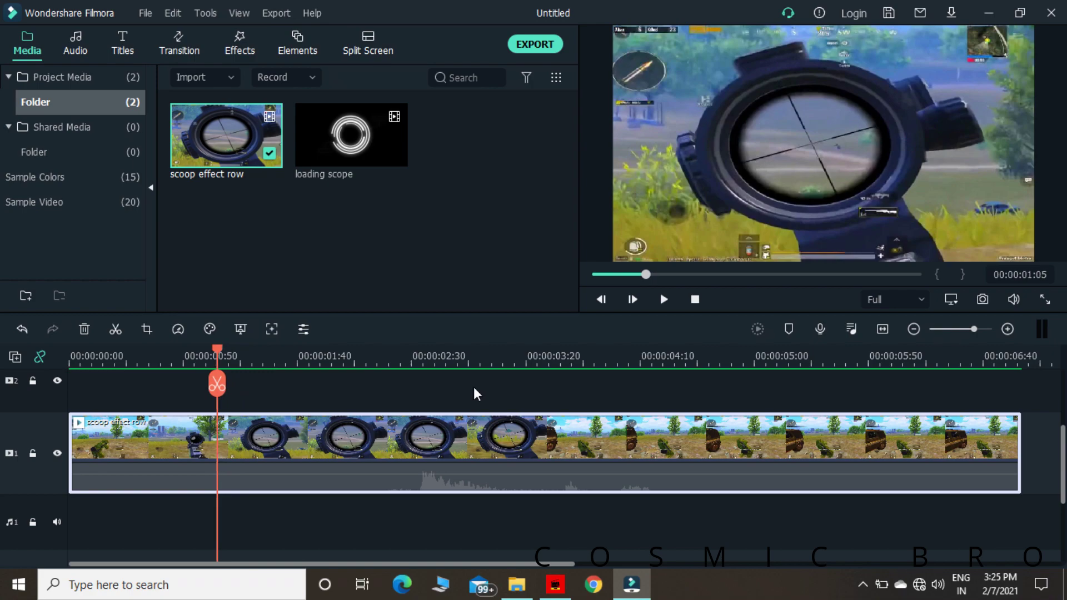
key("Left")
key("Left")
key("Left")
key("Left")
key("Left")
key("Left")
key("Left")
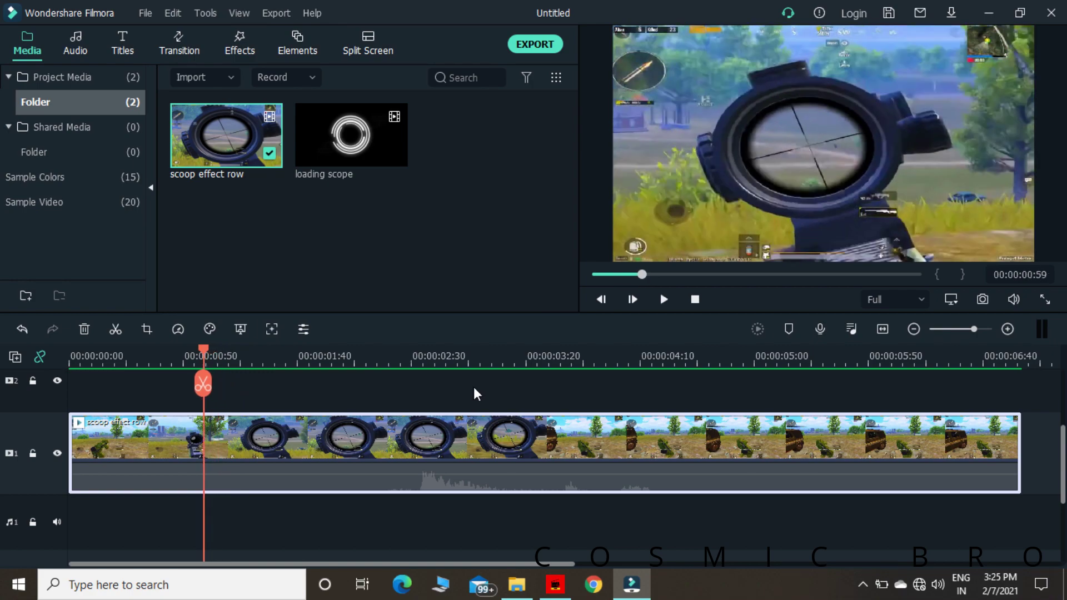
key("Left")
key("Right")
key("Right")
key("Right")
left_click(475, 388)
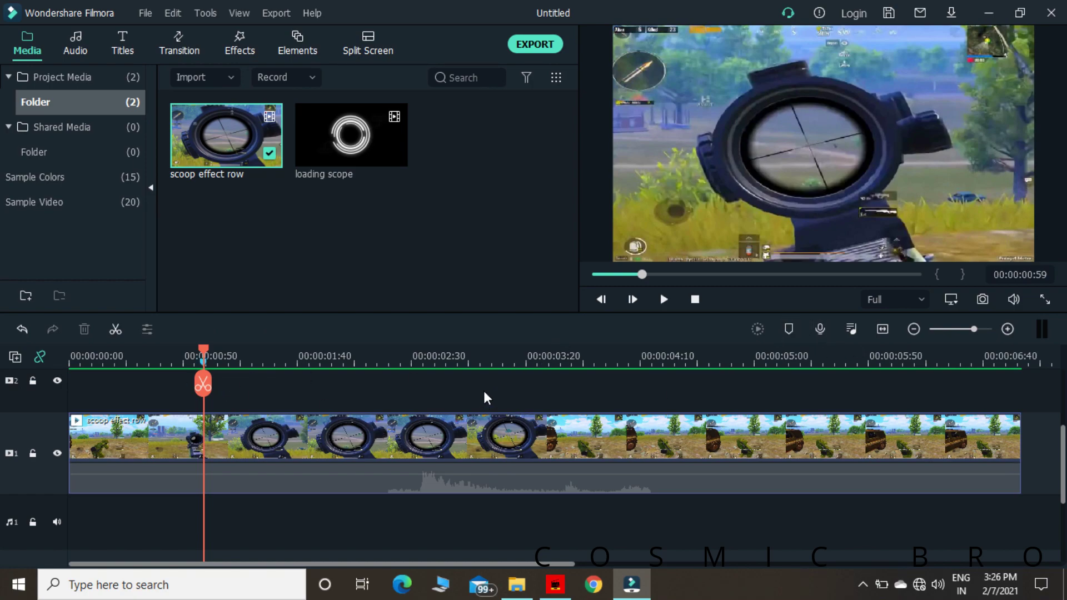
Add a second timeline marker at 00:00:02:28, just before the shot is fired
key("space")
key("space")
key("space")
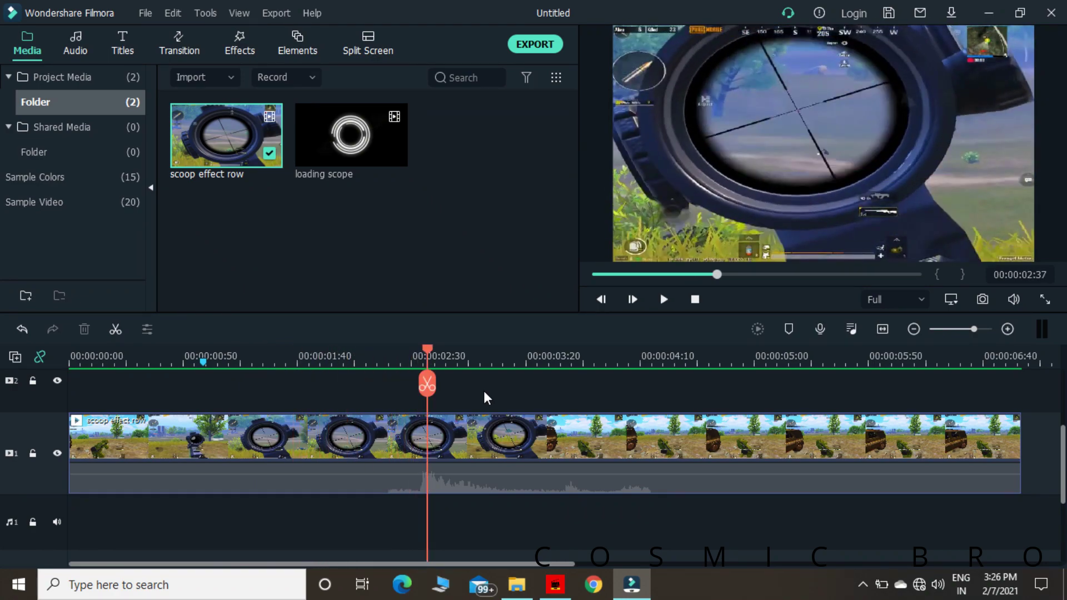
key("Left")
key("Left")
key("Left")
key("Left")
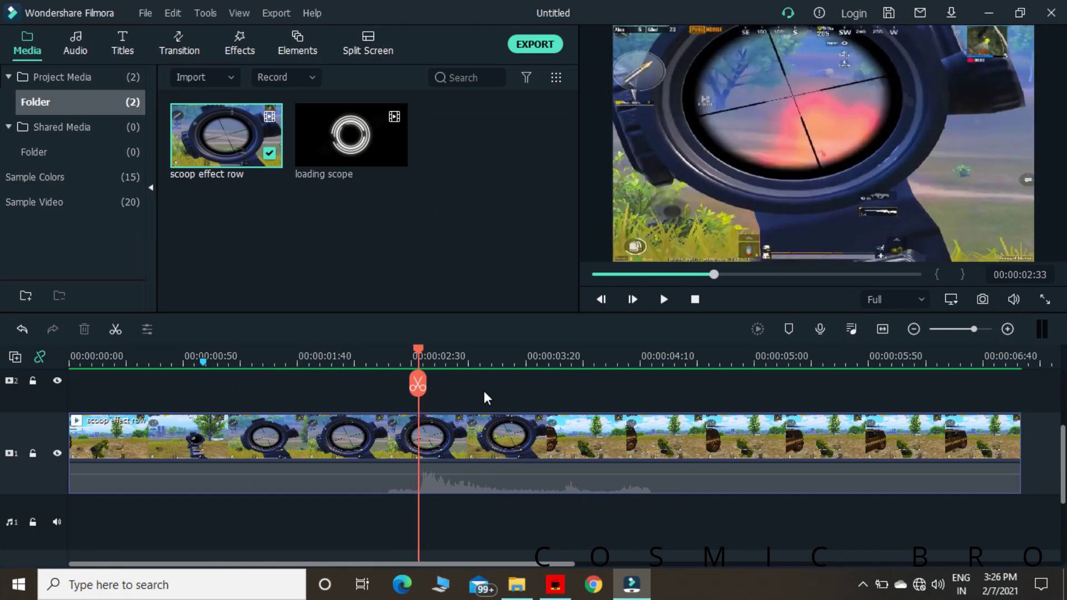
key("Left")
key("Left")
key("Left")
key("Left")
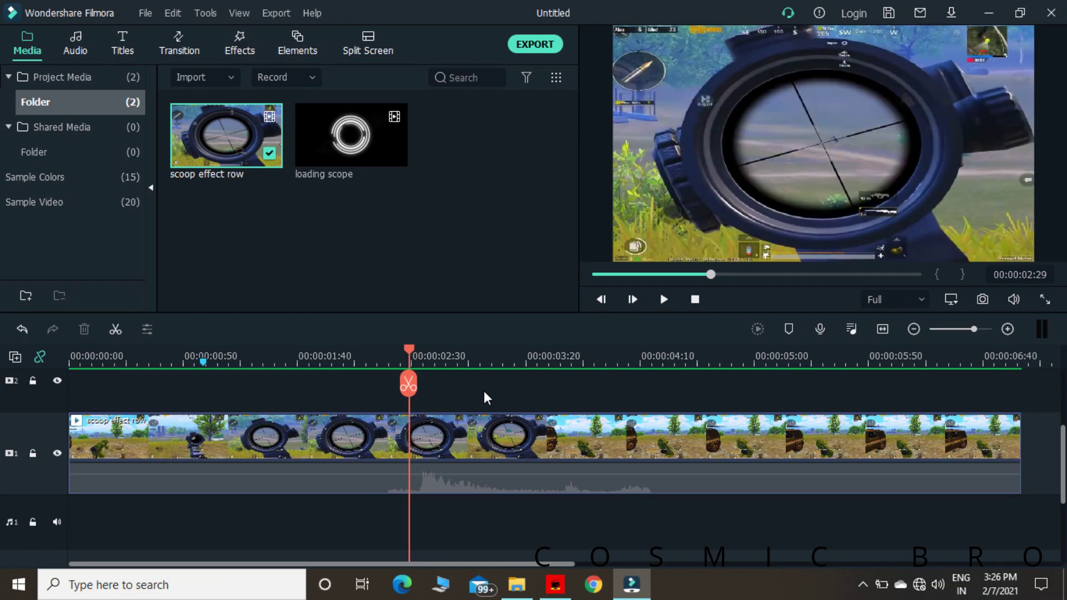
key("Left")
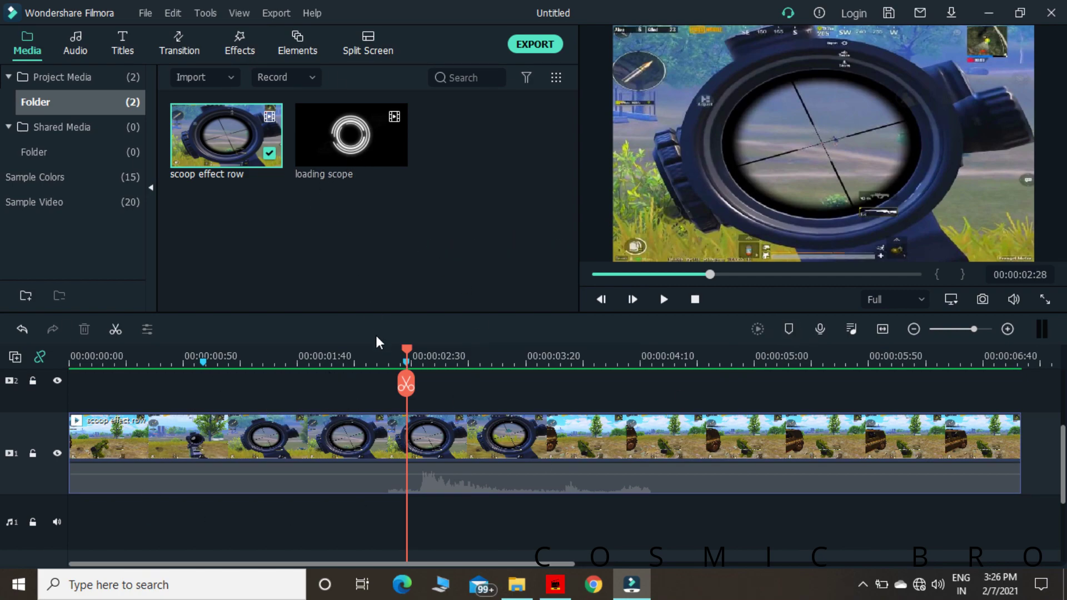
Preview the loading scope clip from the media library
scroll(335, 413, "up", 1)
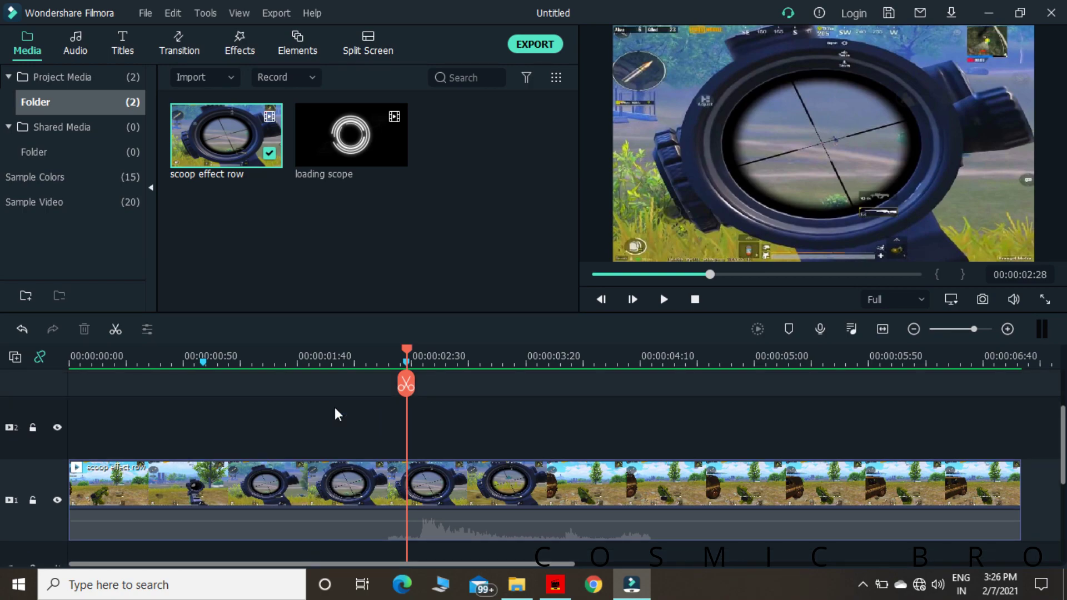
double_click(350, 159)
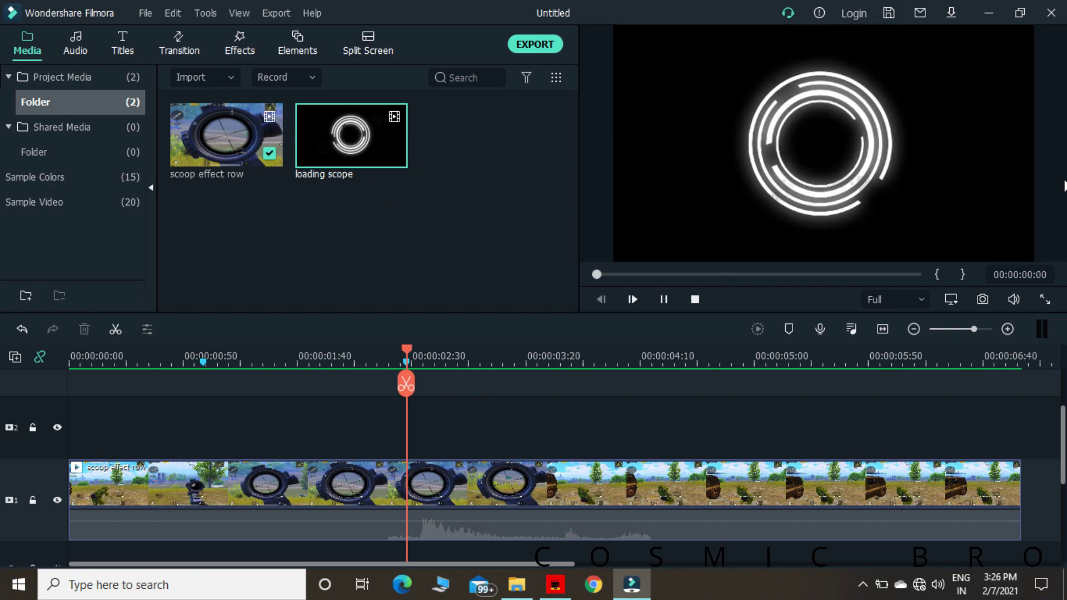
left_click(663, 300)
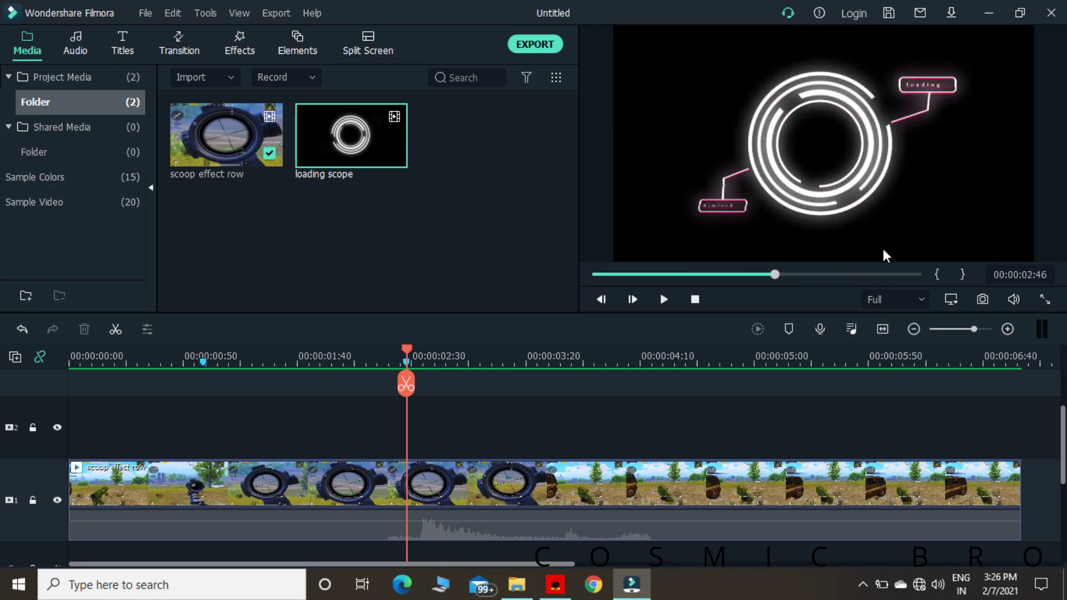
Place the loading scope clip on video track 2, starting near the first marker
left_click_drag(342, 153, 205, 423)
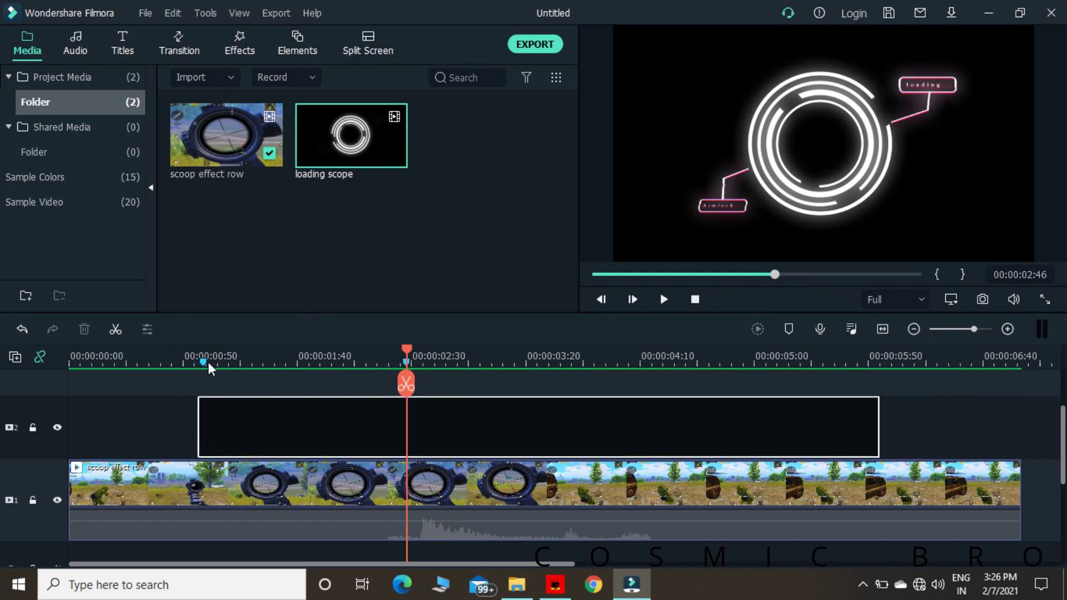
left_click(201, 359)
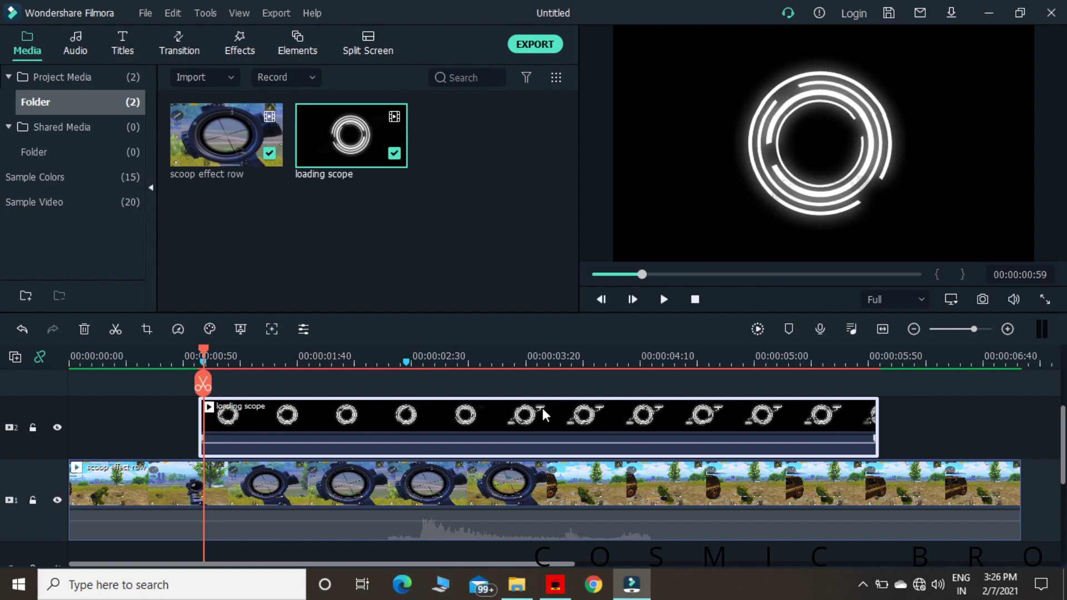
right_click(448, 412)
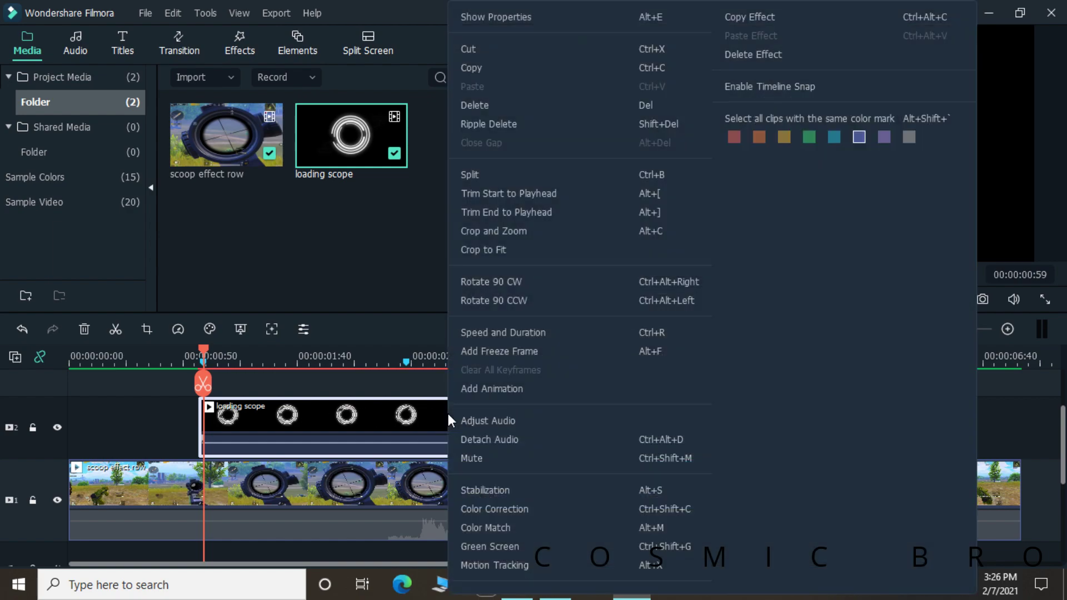
left_click(503, 333)
left_click(692, 336)
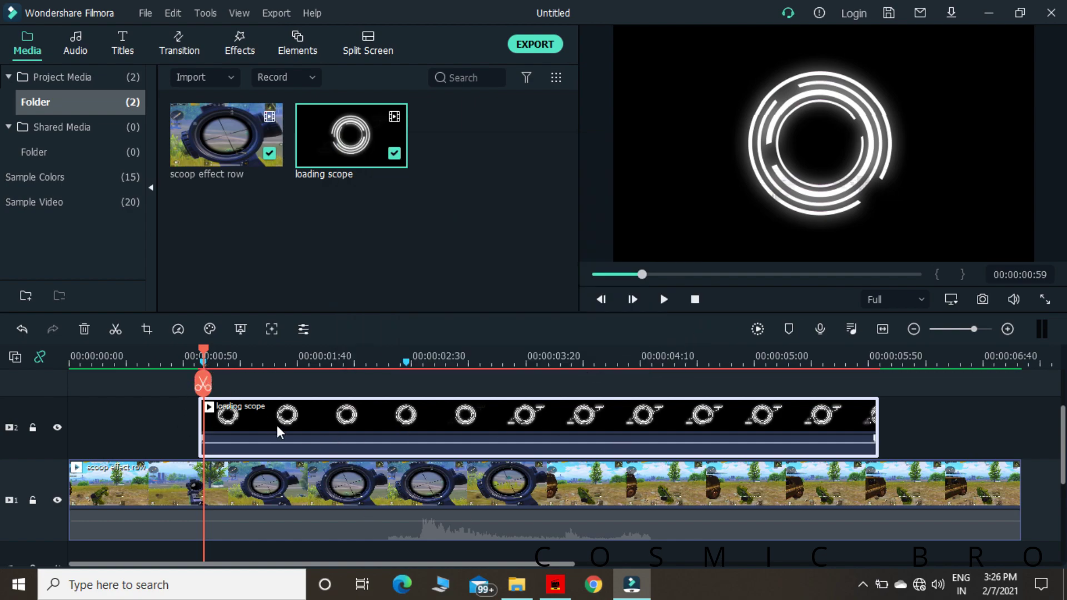
Move the loading scope clip to the start of video track 2 and play it back over the gameplay
left_click_drag(334, 423, 128, 408)
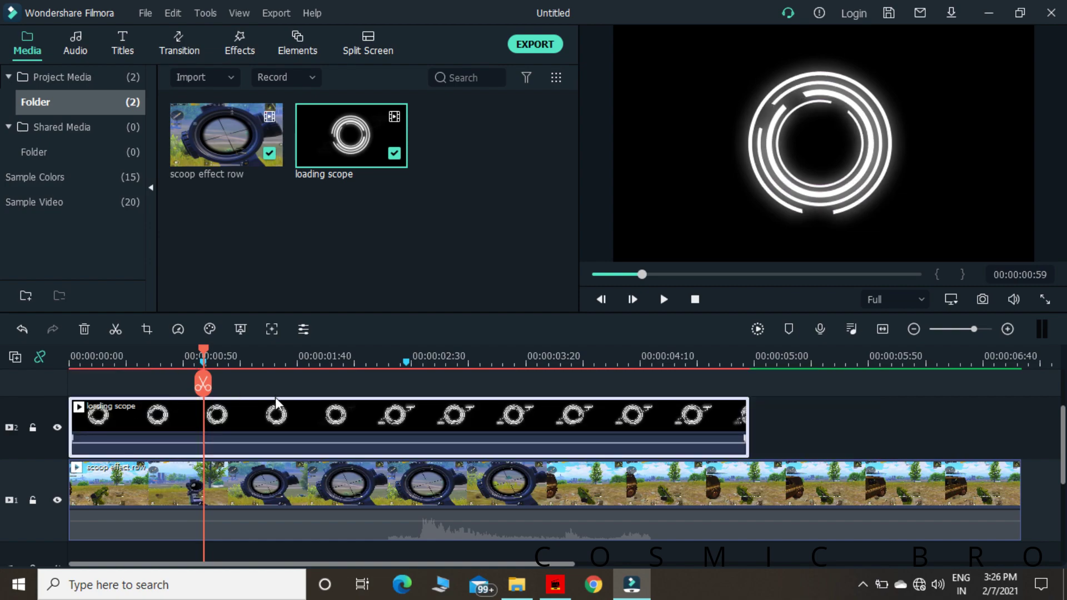
key("space")
key("space")
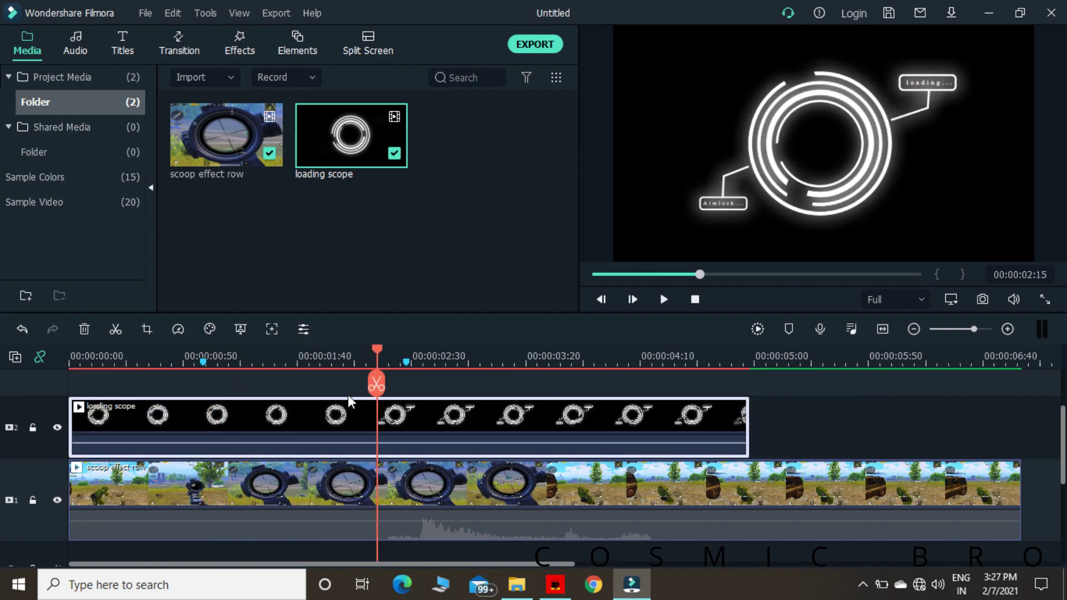
Split the loading scope clip at the first marker (00:00:00:59) and delete the part before it
left_click(205, 362)
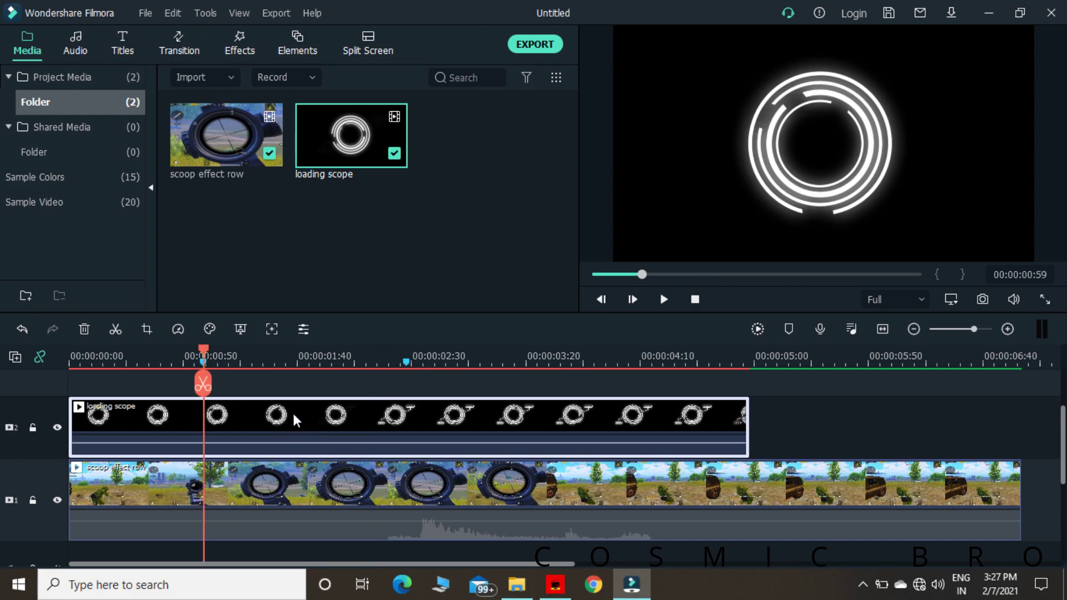
left_click(202, 388)
right_click(183, 419)
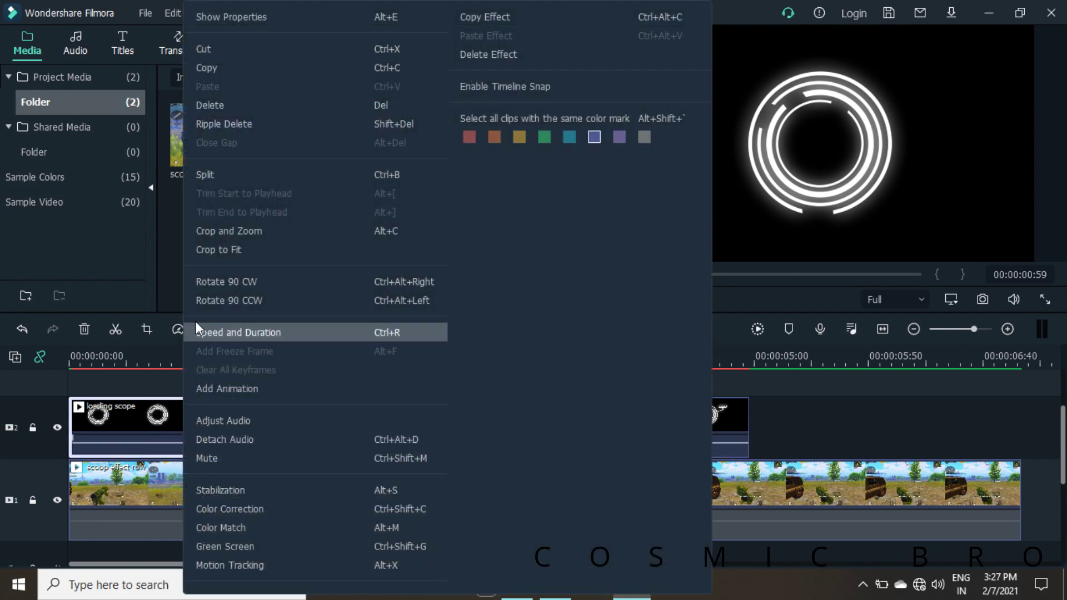
left_click(221, 105)
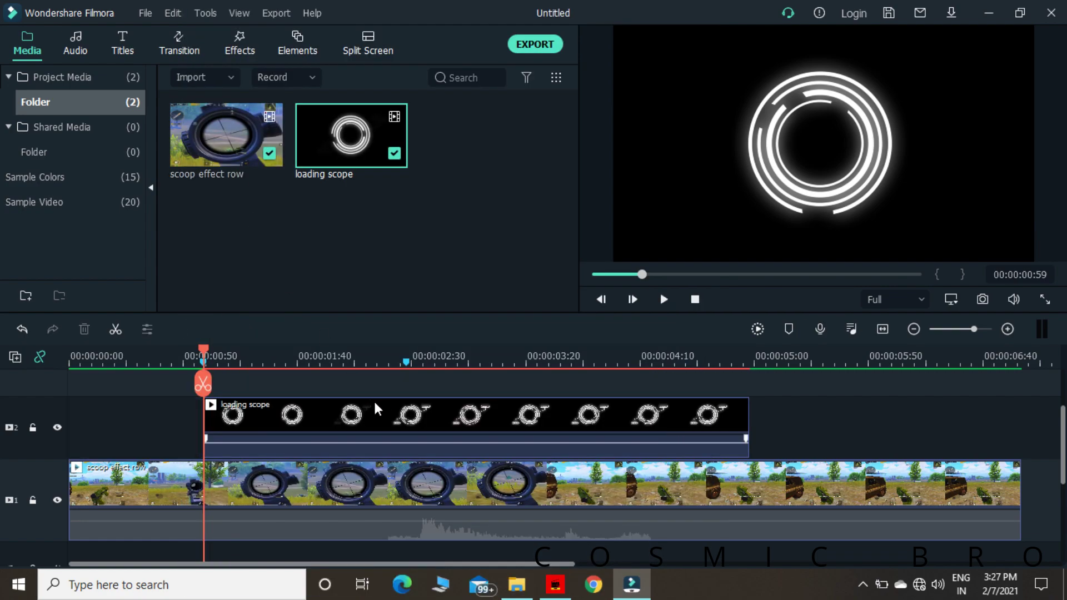
Split only the loading scope clip at the second marker (00:00:02:28) and delete the part after it
left_click(407, 362)
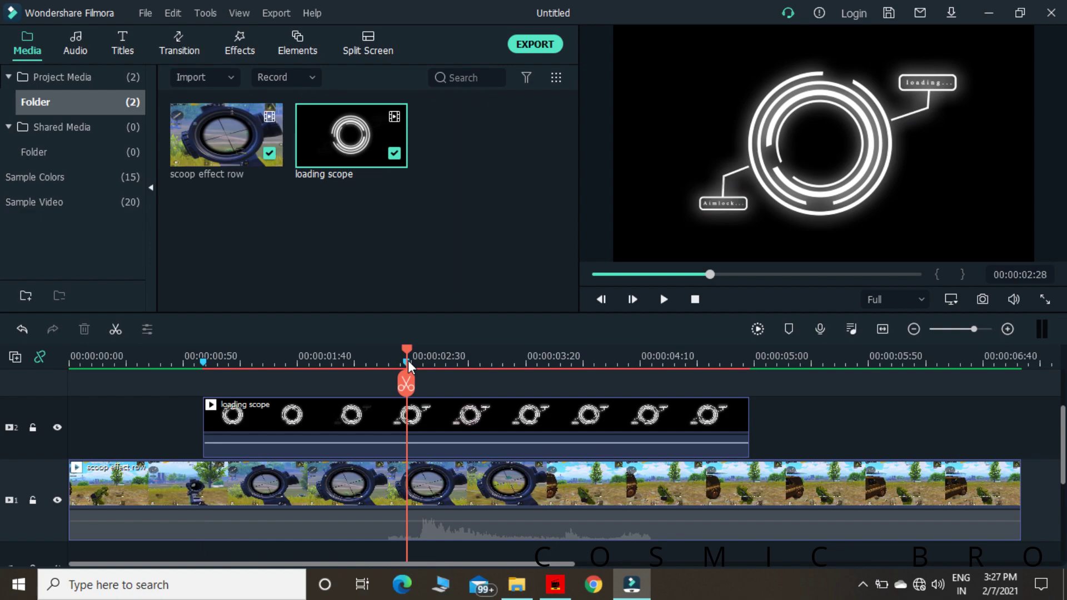
left_click(407, 383)
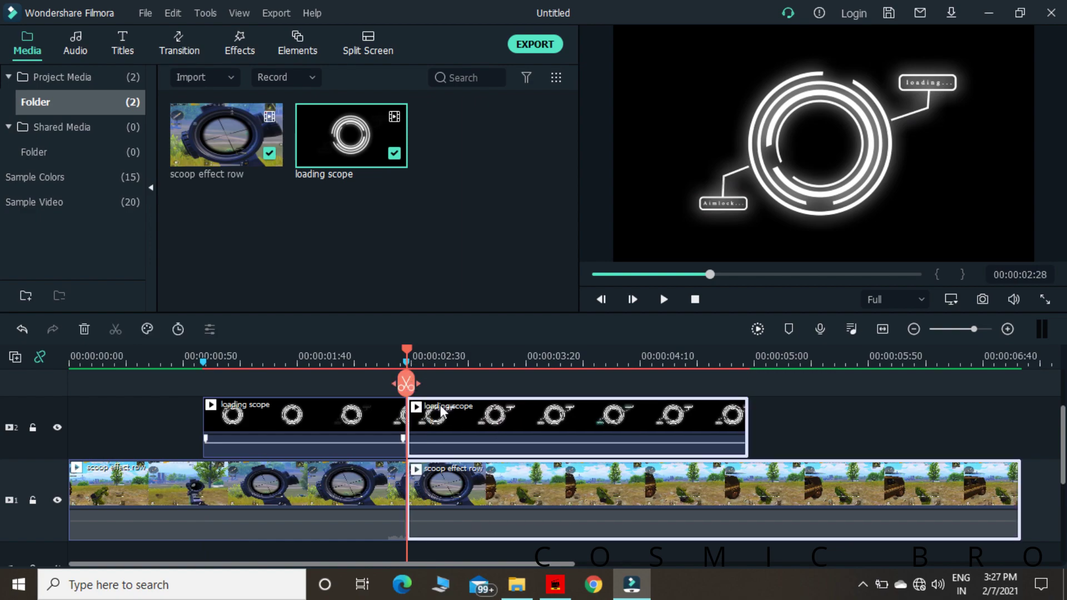
left_click(22, 329)
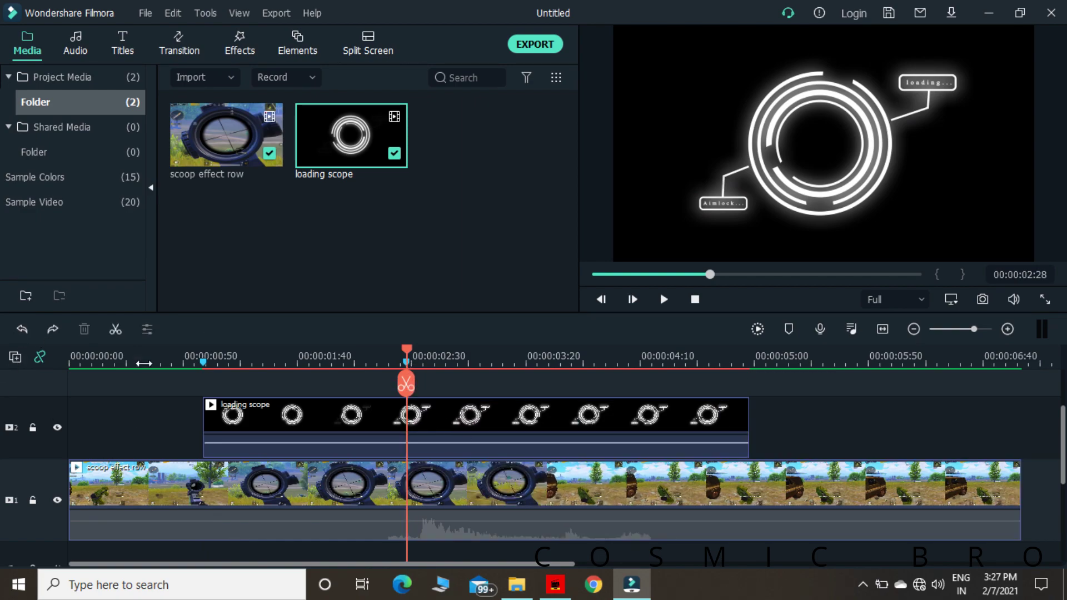
left_click(500, 428)
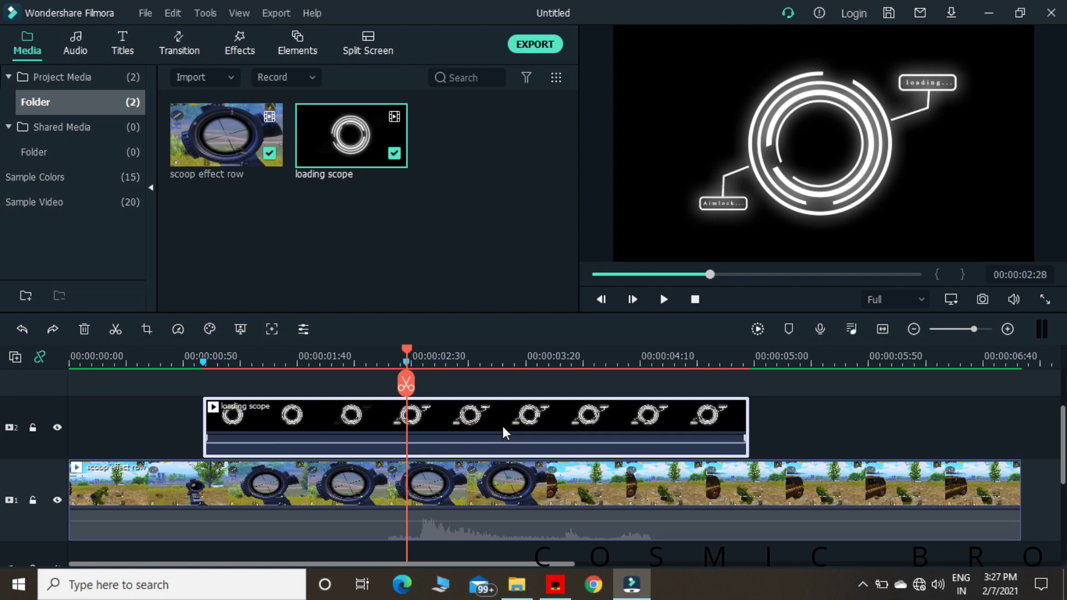
key("ctrl+b")
right_click(503, 426)
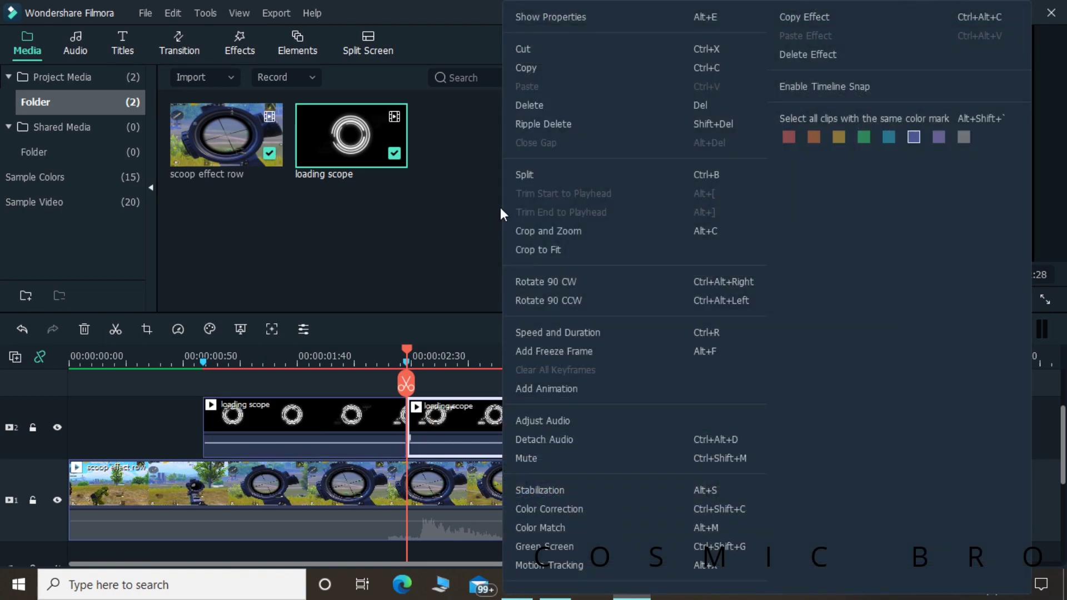
left_click(544, 106)
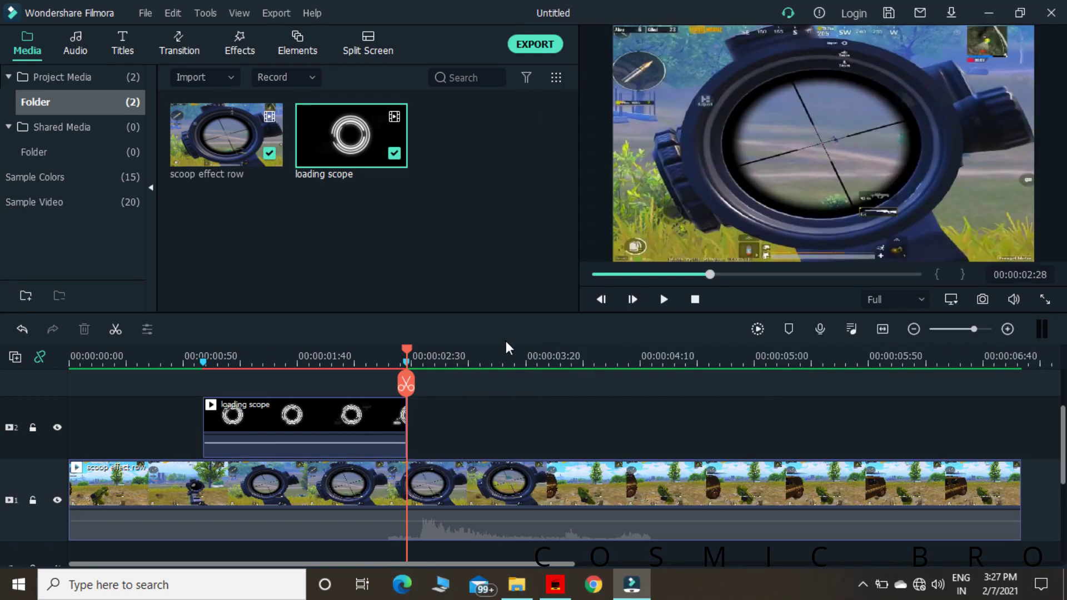
Set the loading scope clip's blending mode to Screen, with the playhead at the first marker (00:00:00:59)
left_click(883, 329)
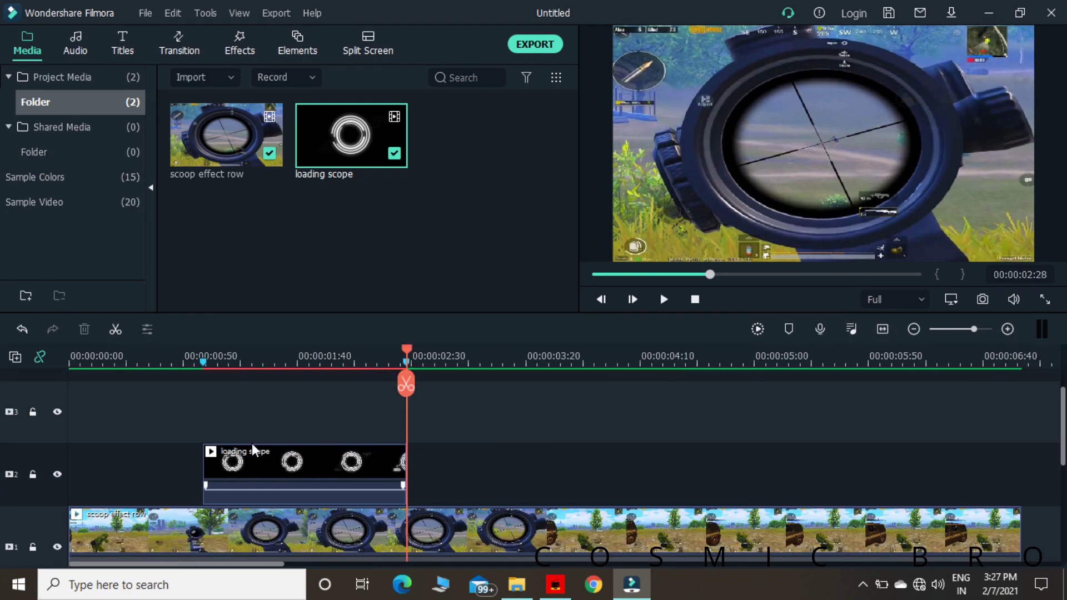
left_click(204, 358)
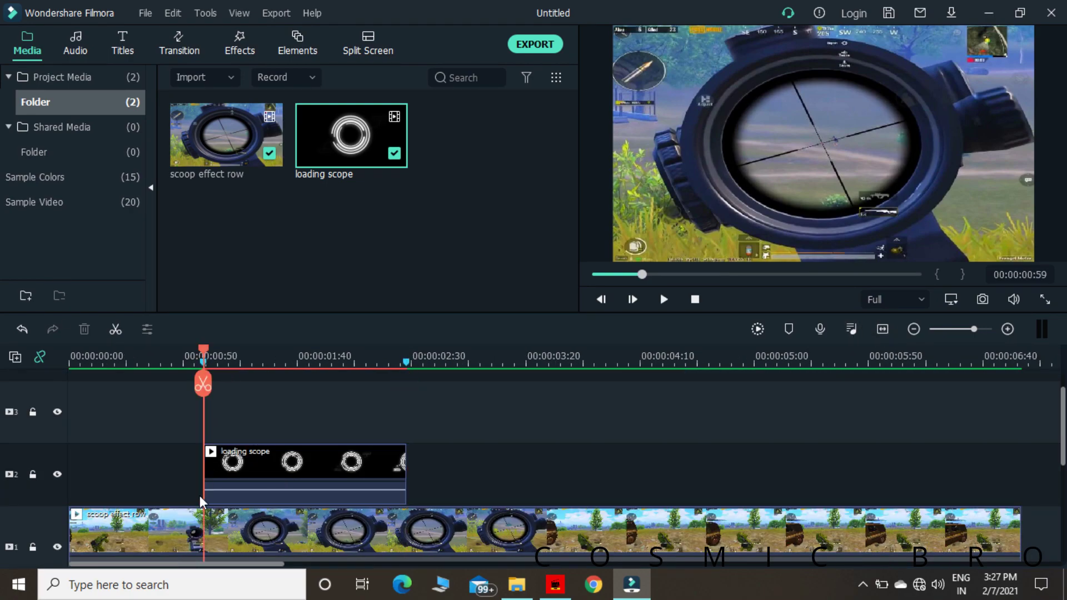
double_click(281, 456)
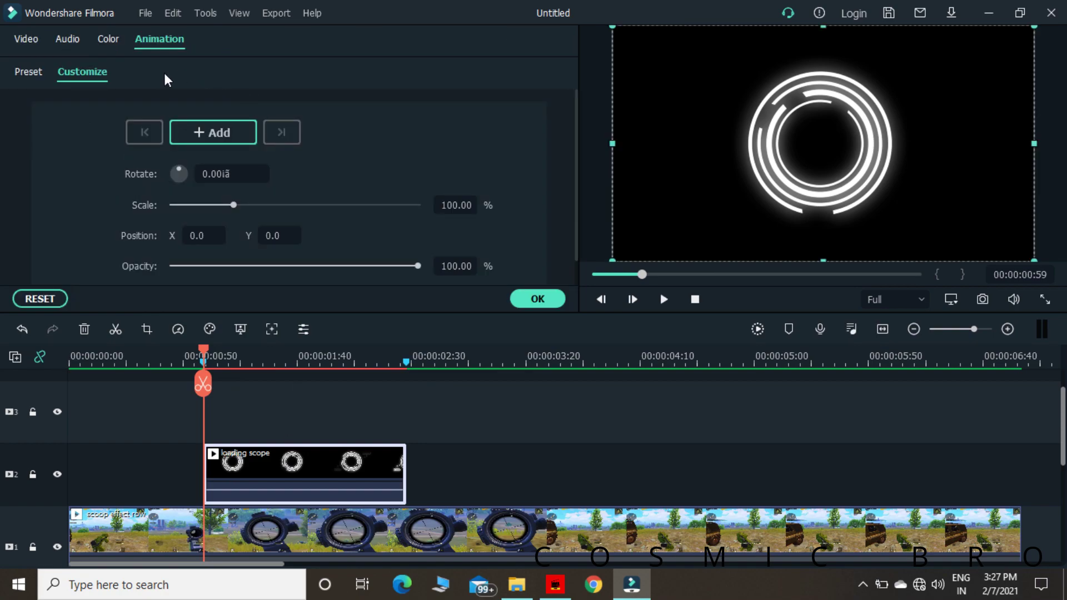
left_click(27, 39)
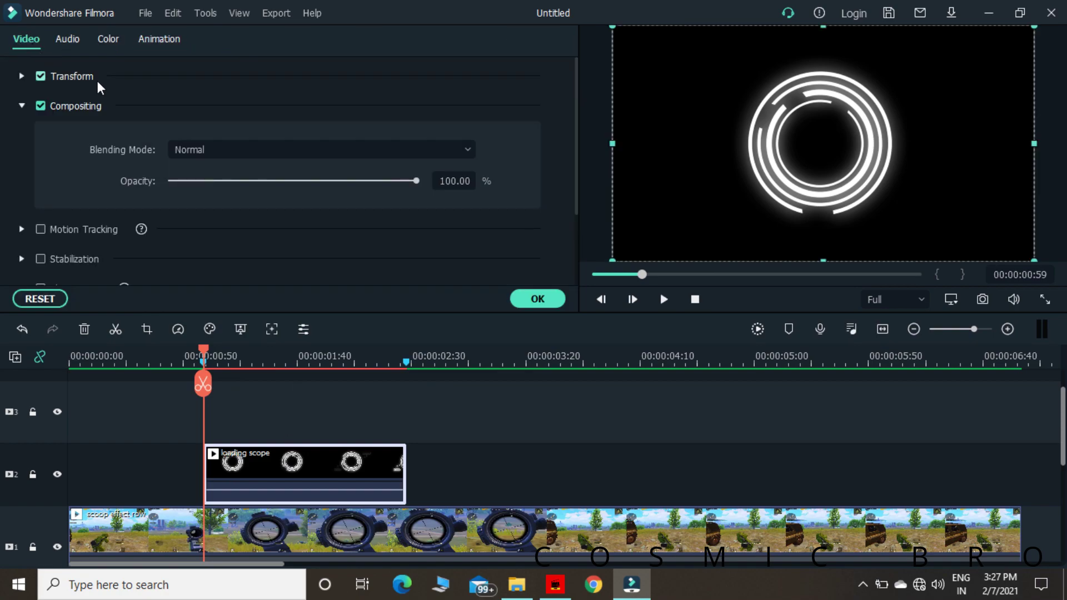
left_click(319, 148)
left_click(253, 335)
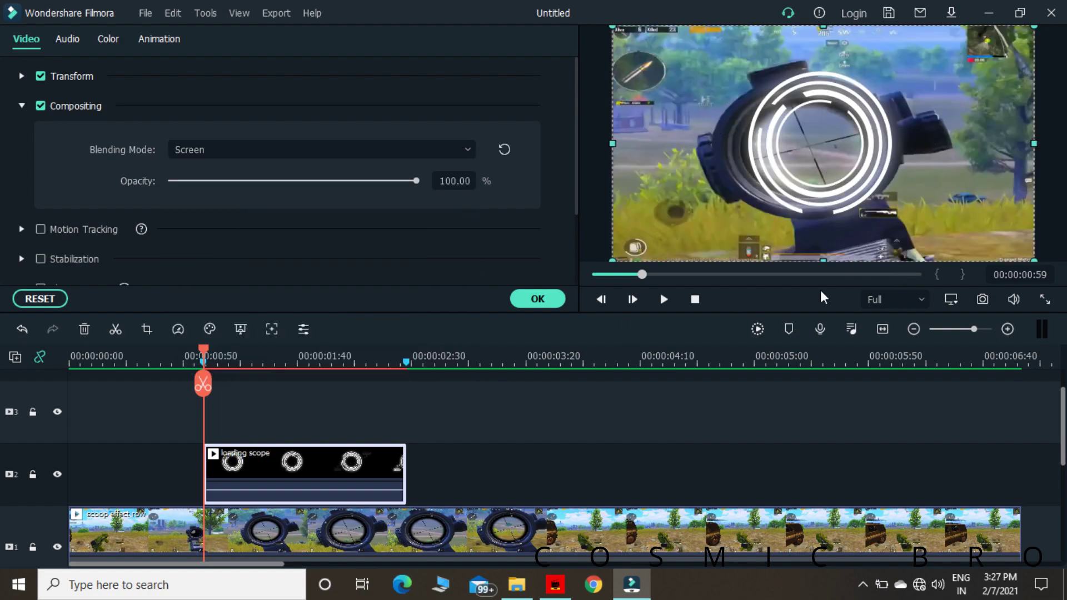
Lock video track 1, which holds the gameplay clip
scroll(512, 482, "down", 2)
scroll(512, 483, "down", 1)
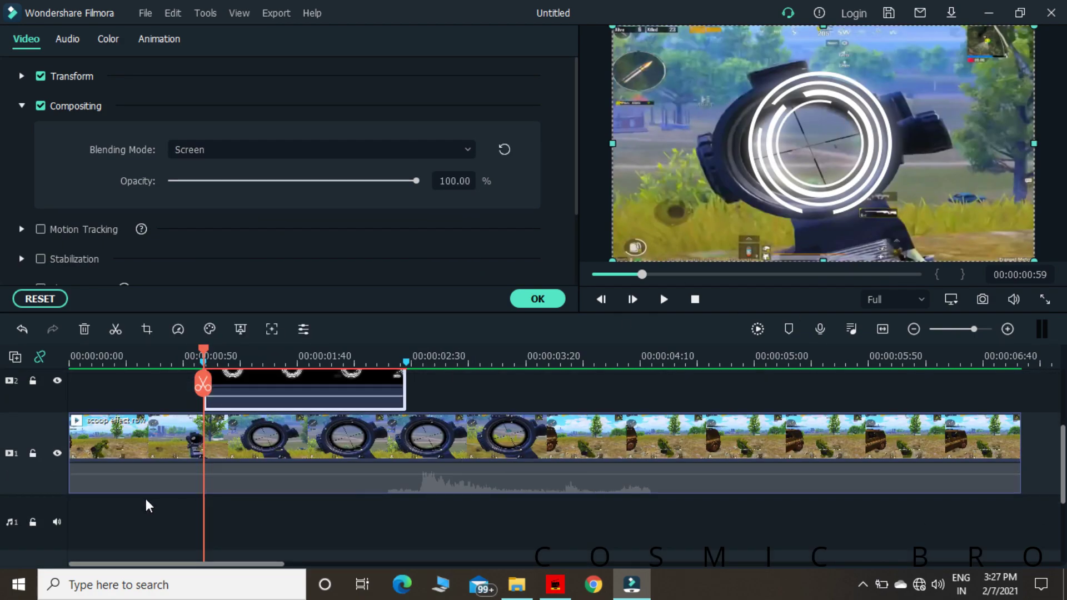
left_click(29, 452)
scroll(259, 468, "up", 4)
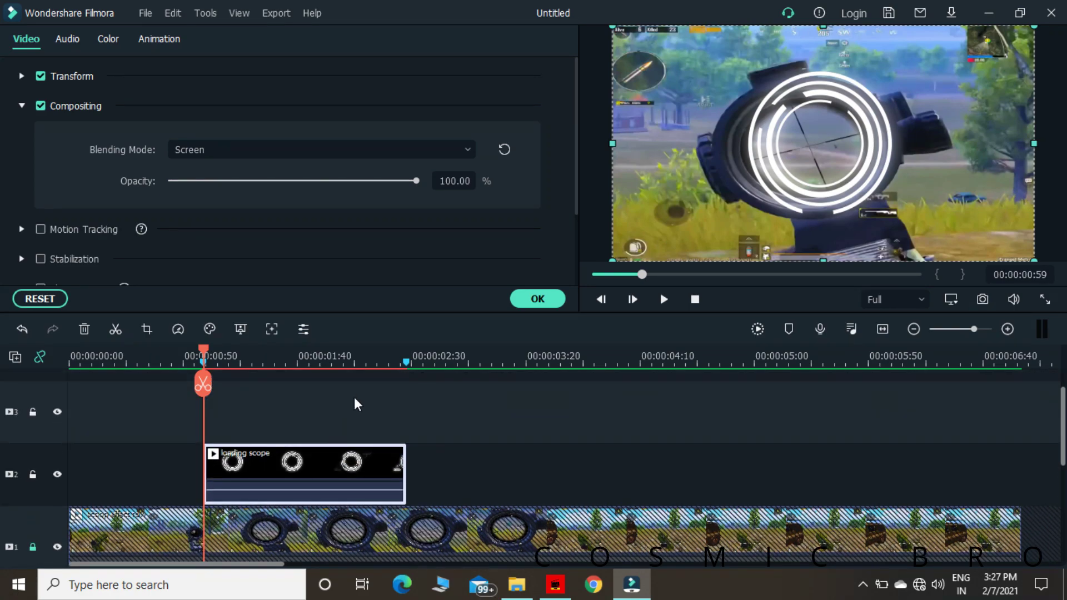
Add a custom animation keyframe to the loading scope clip at 00:00:00:59 and shrink the ring to about 89% scale
left_click(148, 37)
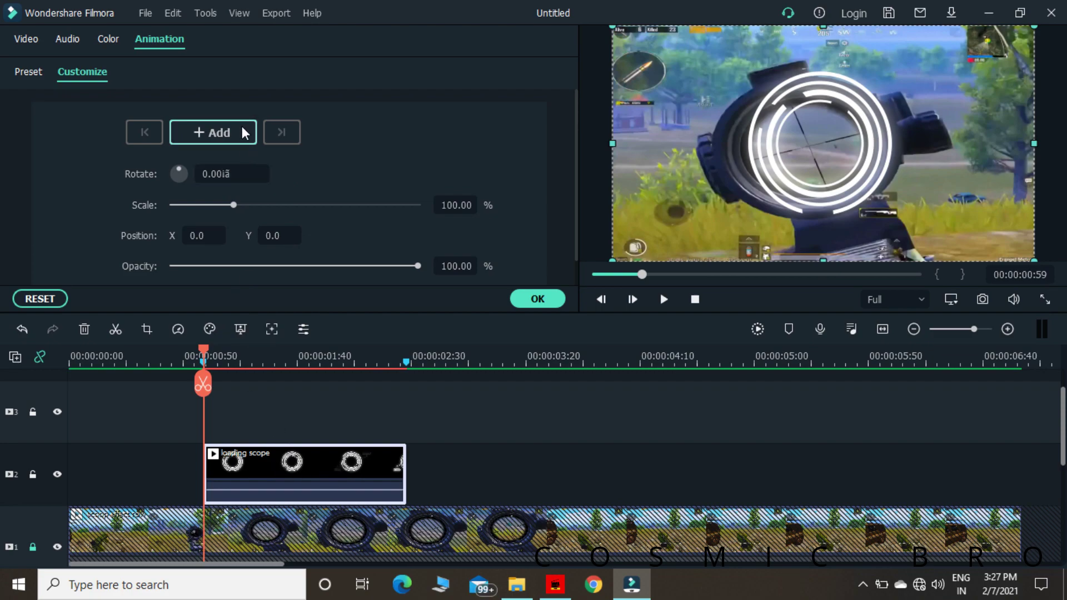
left_click(210, 132)
left_click(799, 122)
left_click_drag(610, 26, 727, 89)
left_click_drag(855, 152, 787, 124)
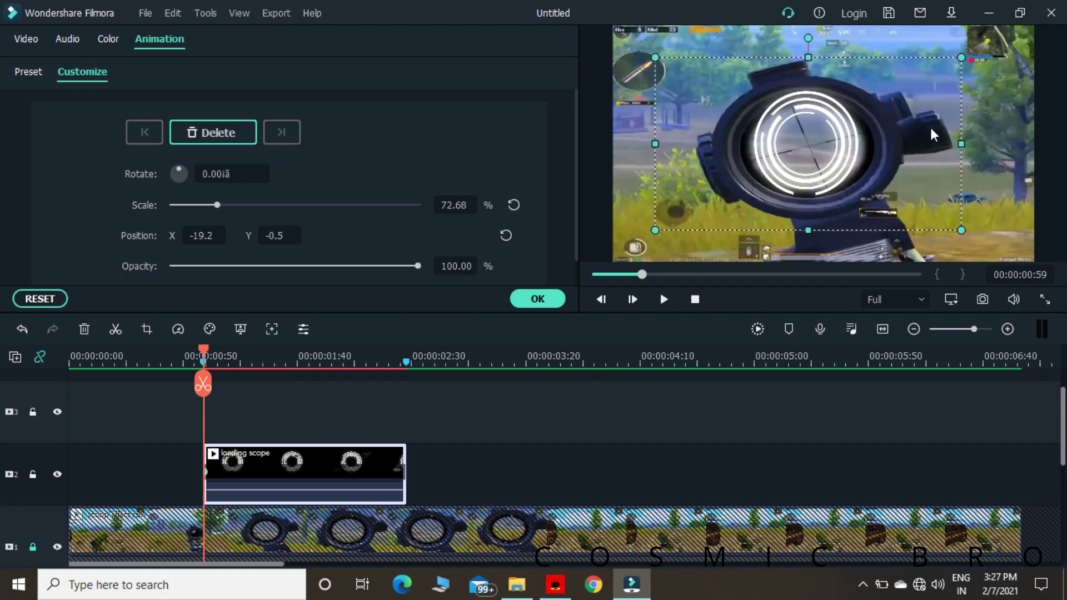
left_click_drag(967, 145, 995, 145)
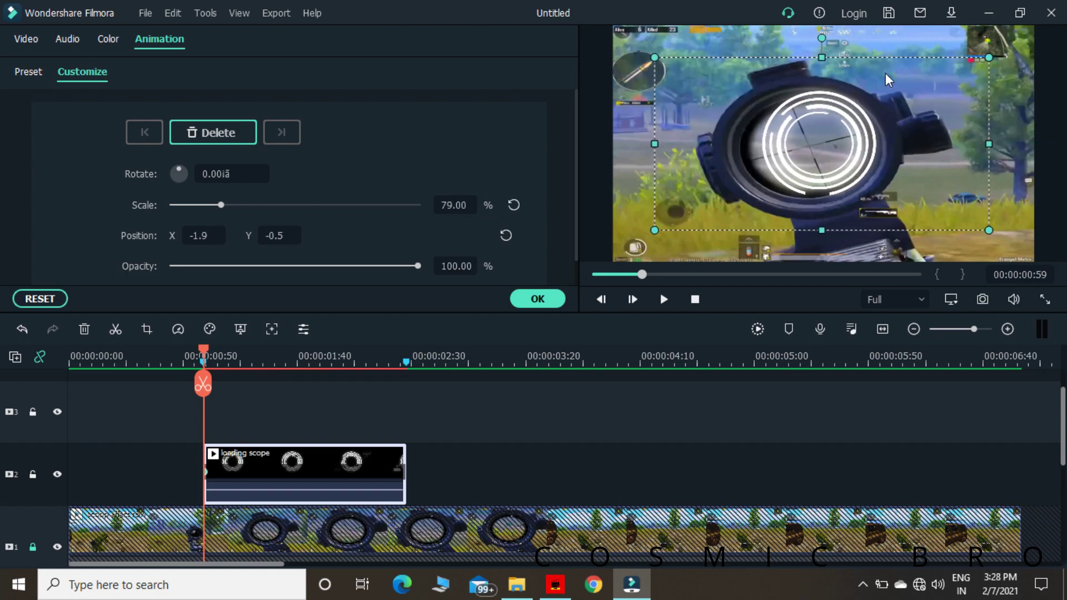
left_click_drag(824, 58, 823, 62)
left_click_drag(655, 148, 615, 150)
Nudge the ring horizontally onto the scope lens, to about X -16.3, Y -5.6
key("Right")
key("Right")
key("Right")
key("Right")
key("Right")
key("Right")
key("Right")
key("Right")
key("Right")
key("Right")
key("Right")
key("Right")
key("Right")
key("Left")
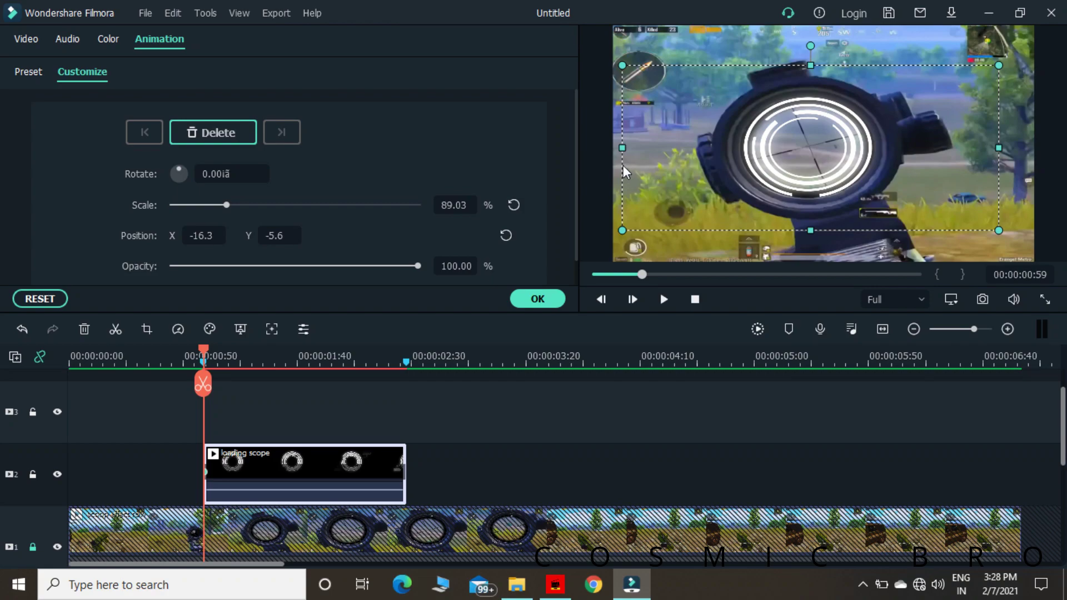
Advance the playhead five frames to 00:00:01:04 and add a second animation keyframe to the loading scope clip
left_click(484, 418)
key("Right")
key("Right")
key("Right")
key("Right")
key("Right")
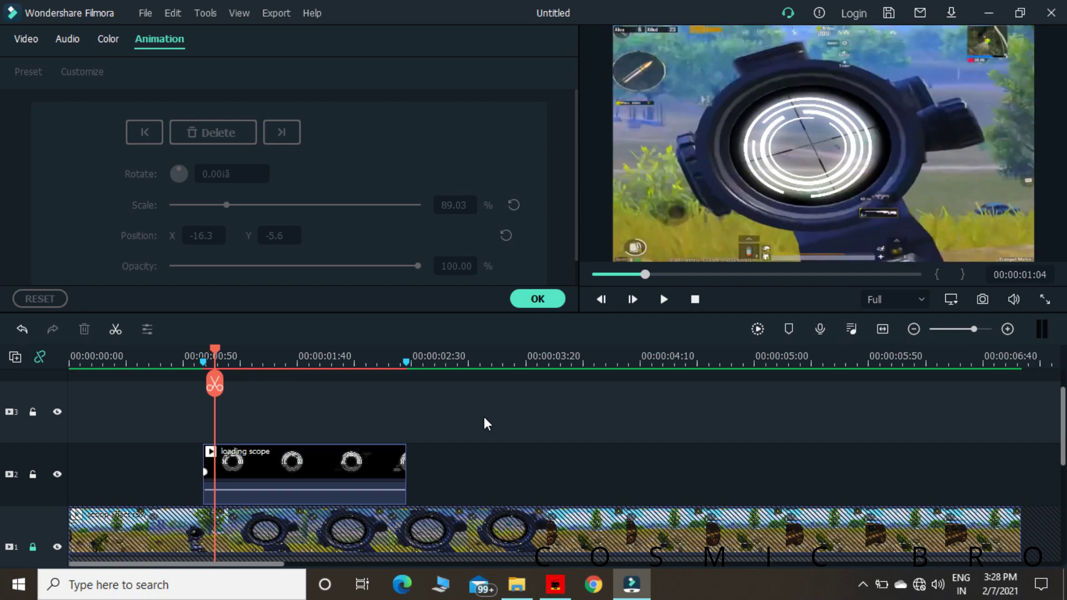
key("Left")
key("Right")
left_click(331, 472)
left_click(215, 136)
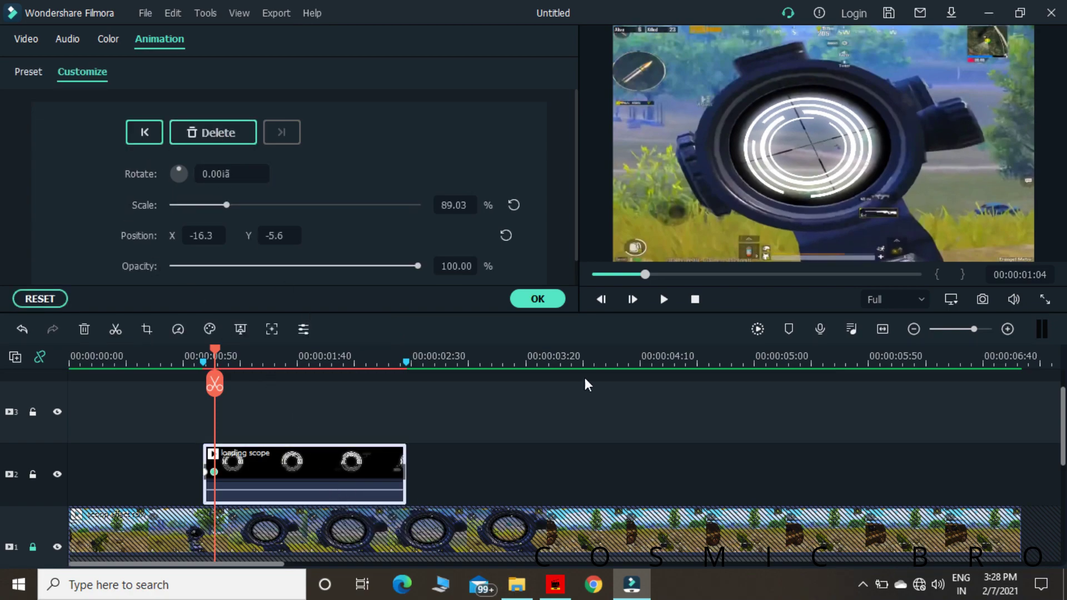
Fit the ring to the larger scope lens at 00:00:01:04, at about 104.7% scale and position X -13.0, Y -3.2
left_click_drag(829, 172, 828, 153)
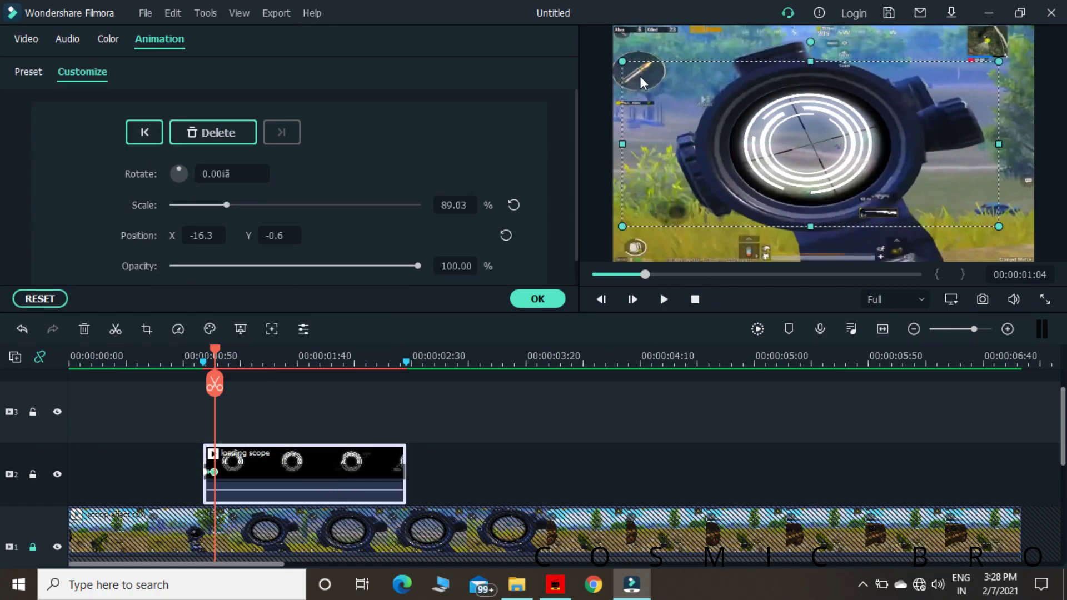
left_click_drag(622, 63, 598, 50)
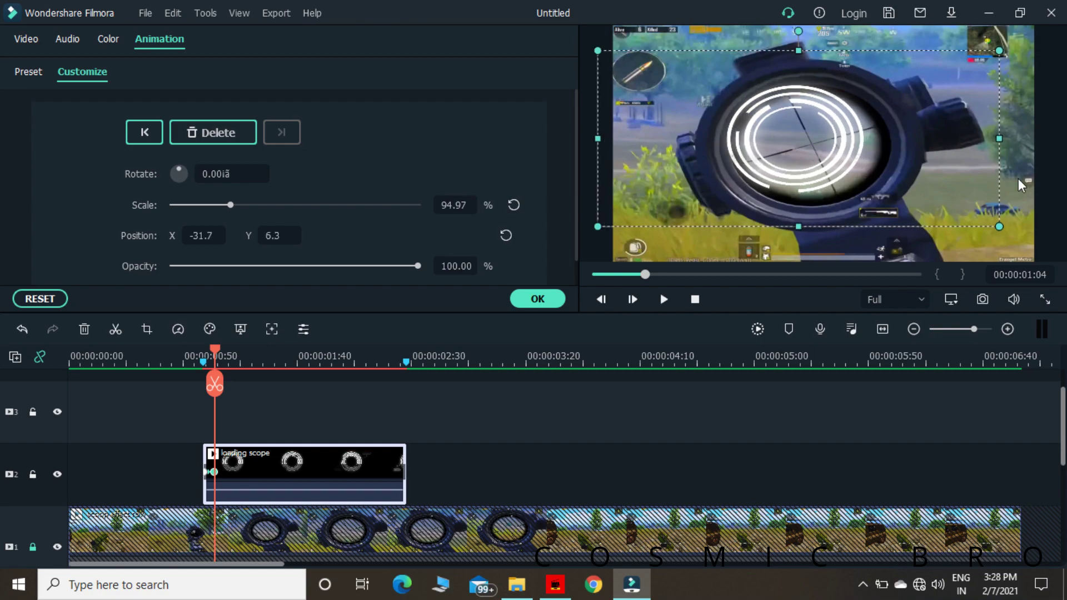
left_click_drag(1000, 226, 1040, 245)
key("Left")
key("Left")
key("Left")
key("Left")
key("Left")
key("Left")
key("Left")
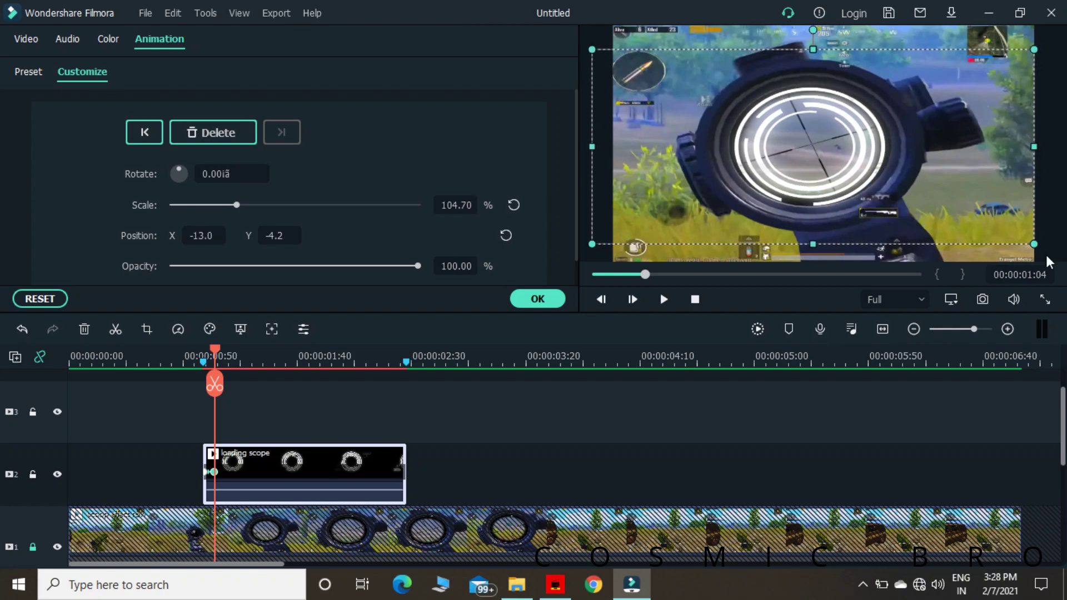
key("Up")
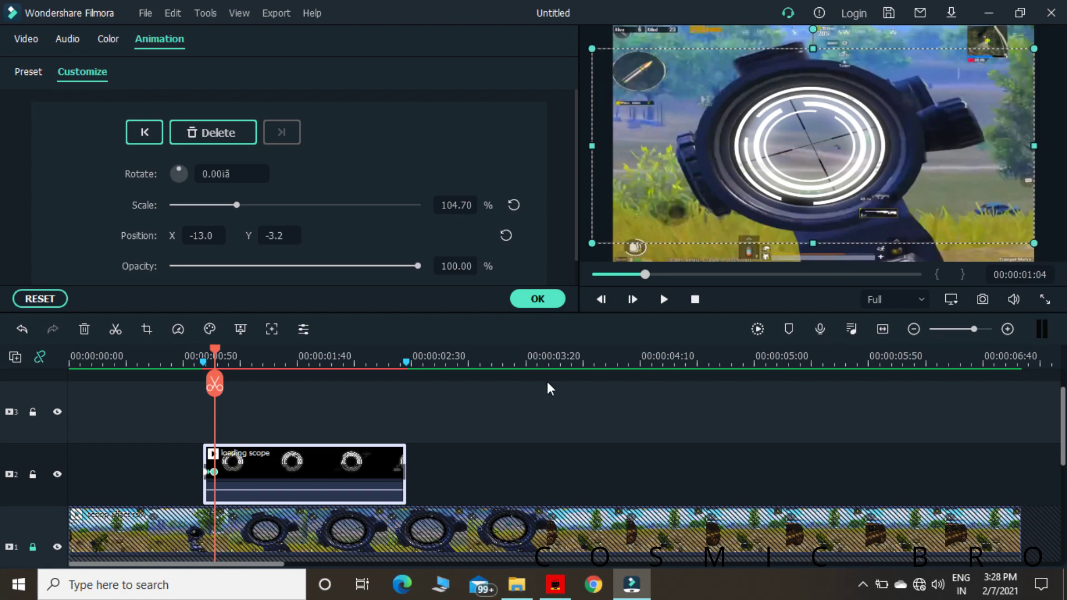
Advance to 00:00:01:11 and keyframe the ring over the scope lens, enlarged to about 110.6% scale
left_click(506, 401)
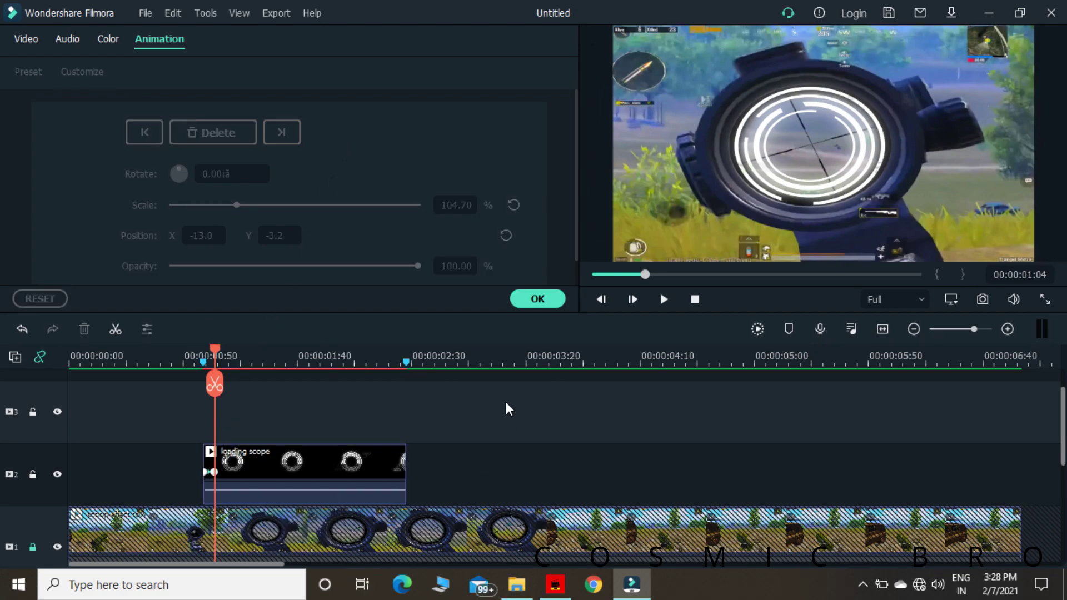
key("Right")
key("Right")
key("Right")
key("Right")
key("Right")
key("Right")
key("Right")
scroll(774, 166, "up", 6)
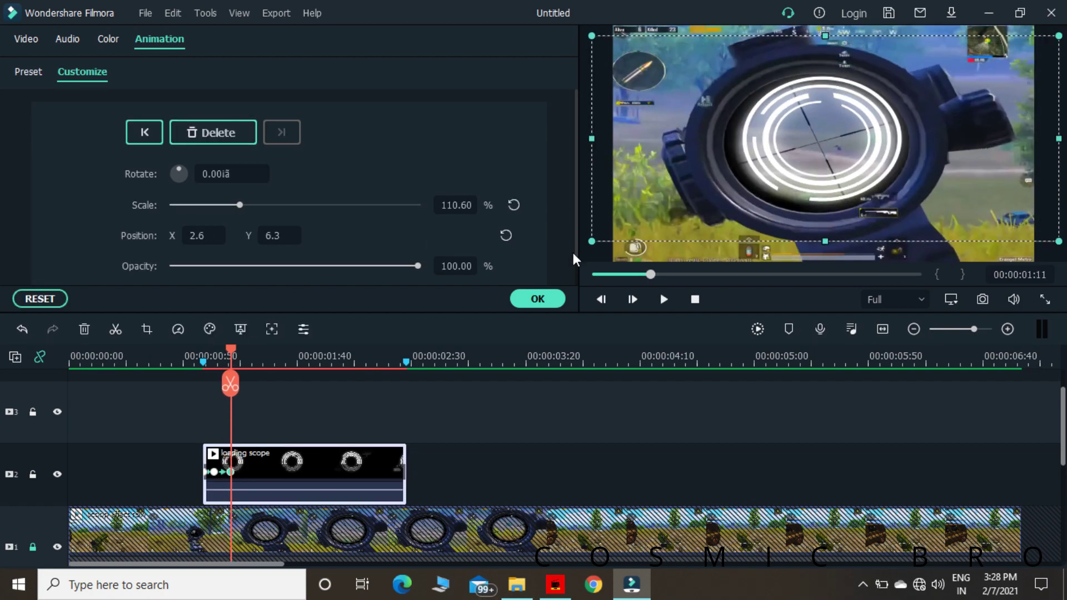
left_click_drag(806, 209, 796, 216)
Advance to 00:00:01:17 and keyframe the ring over the scope lens at about 130.4% scale, position X 4.3, Y 1.3
left_click(545, 421)
key("Right")
key("Right")
key("Right")
key("Right")
key("Right")
key("Right")
left_click(391, 469)
mouse_move(876, 159)
left_mouse_down()
mouse_move(954, 121)
mouse_move(879, 160)
left_mouse_up()
left_click_drag(856, 161, 910, 146)
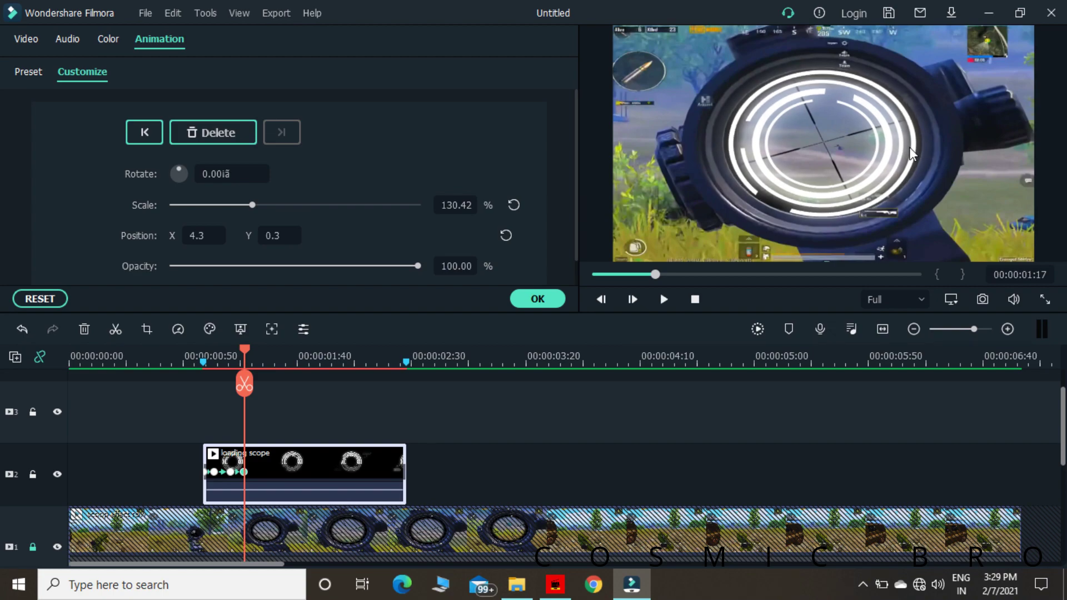
key("Up")
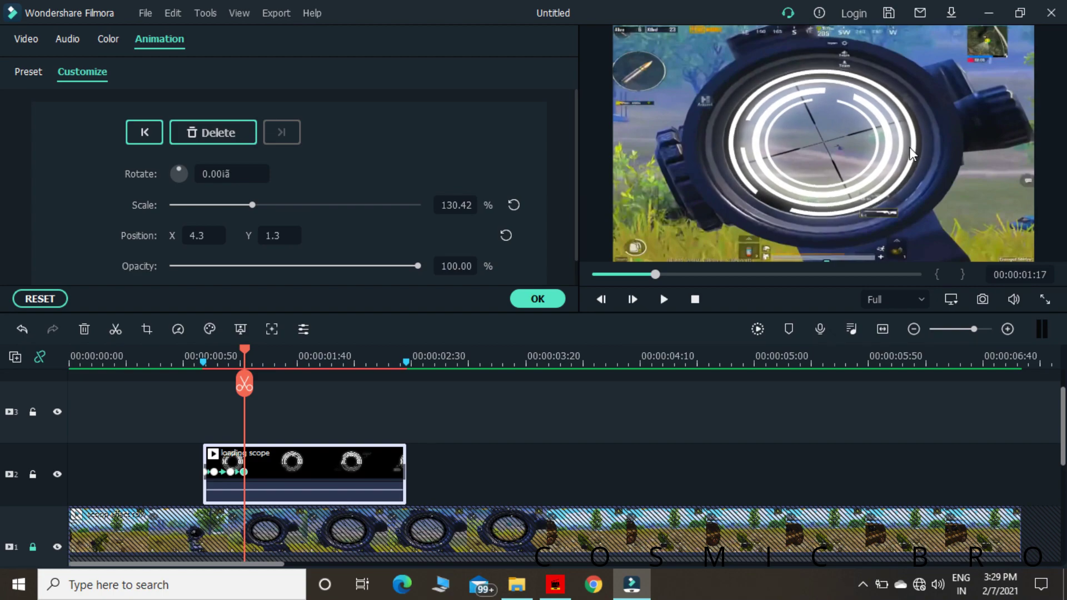
Apply the loading scope clip's animation settings and play the edit from the beginning to check the overlay
left_click(495, 431)
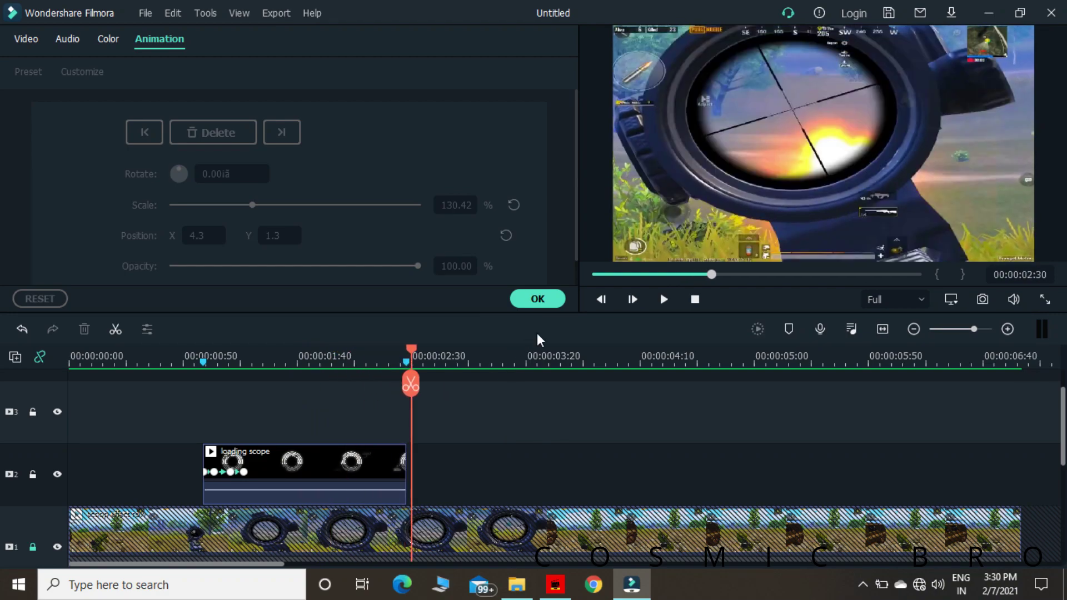
left_click(537, 298)
left_click(693, 299)
scroll(575, 398, "up", 1)
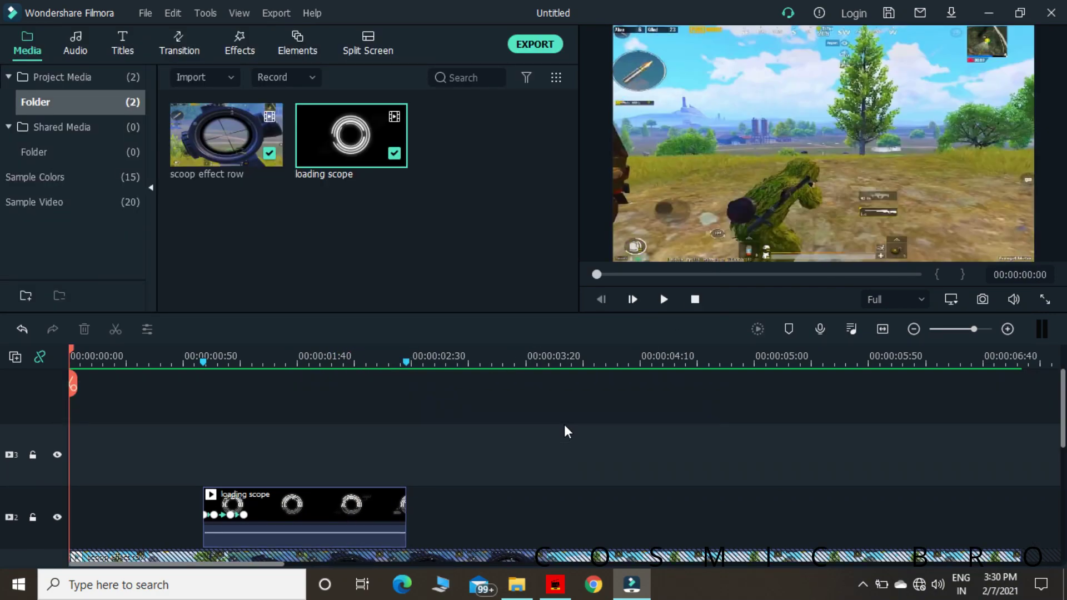
scroll(565, 424, "down", 2)
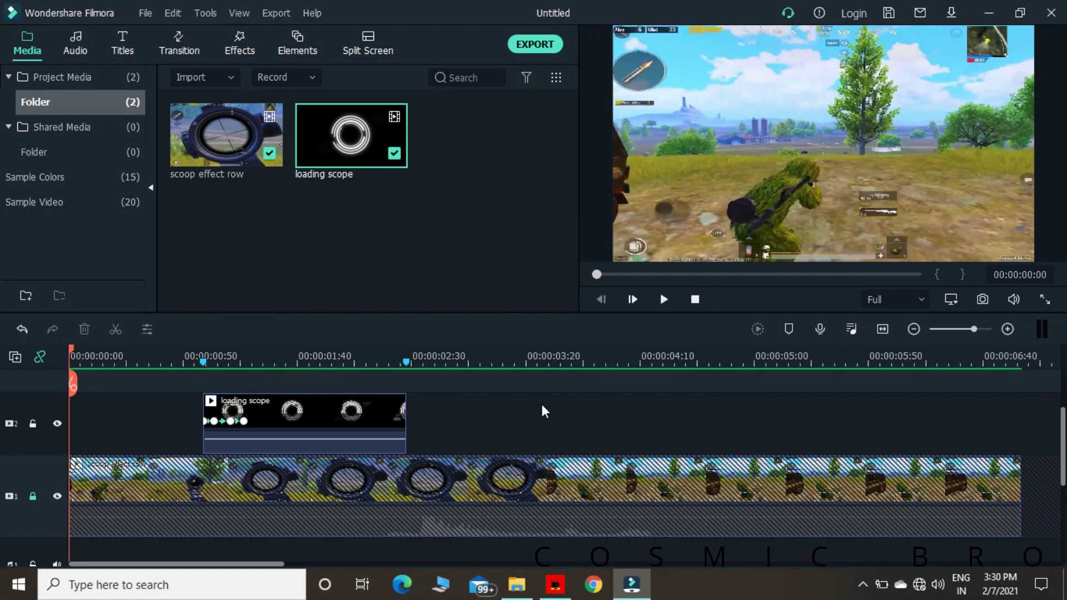
key("space")
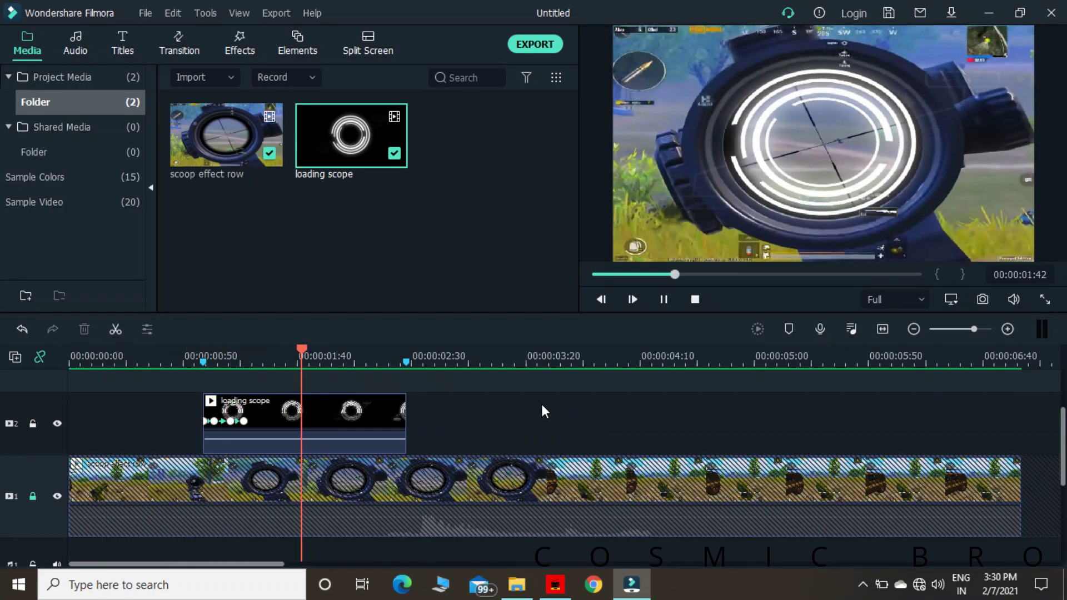